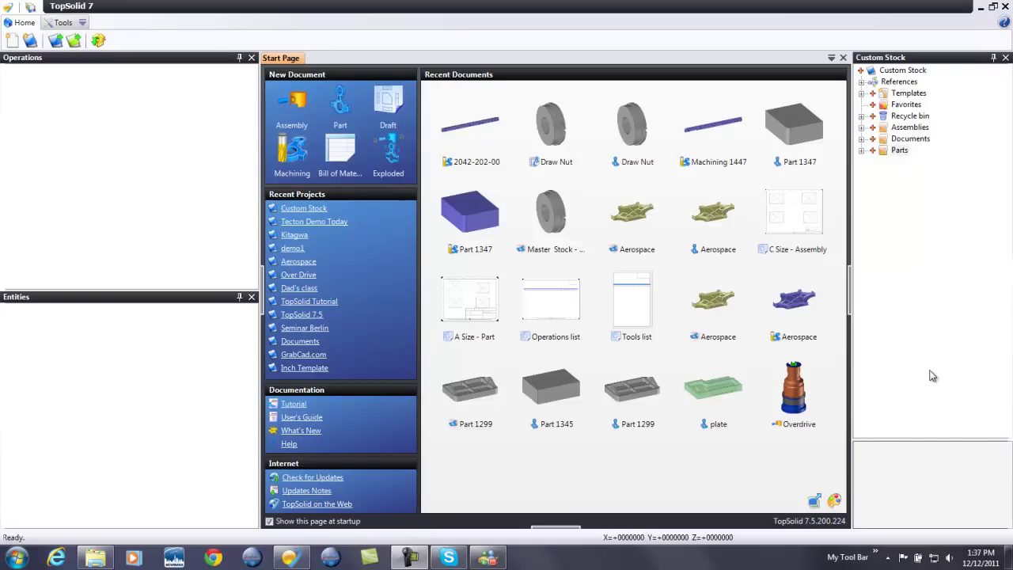
Step: Import Part.x_t into the Parts folder with Import File with Conversion, accepting the Parasolid defaults
left_click(686, 338)
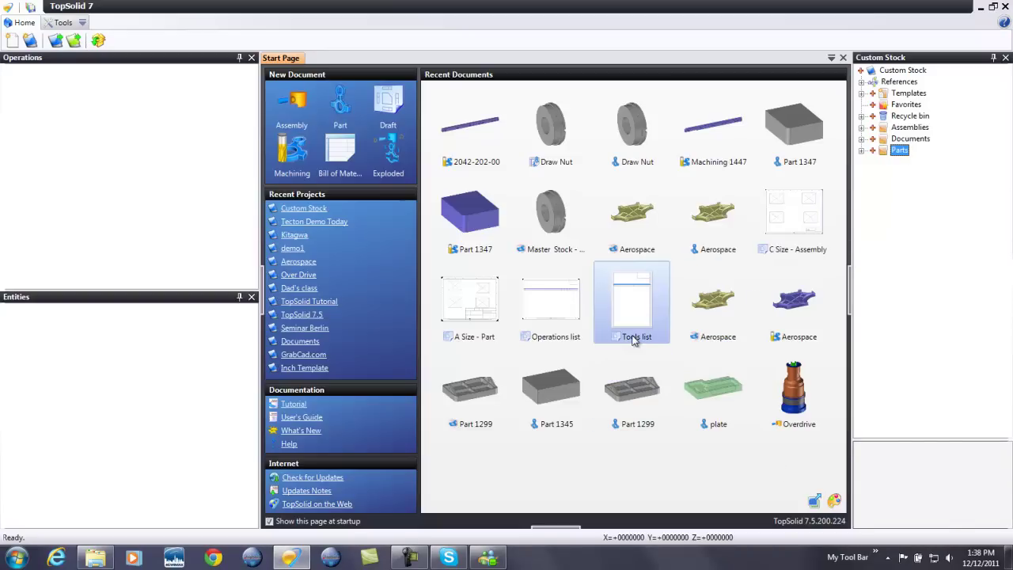
right_click(903, 152)
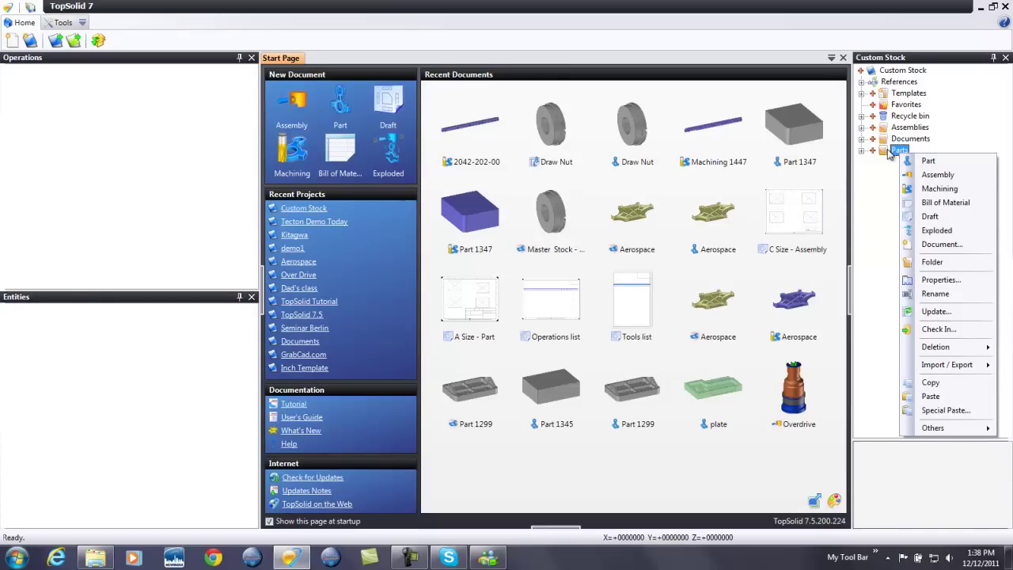
mouse_move(944, 369)
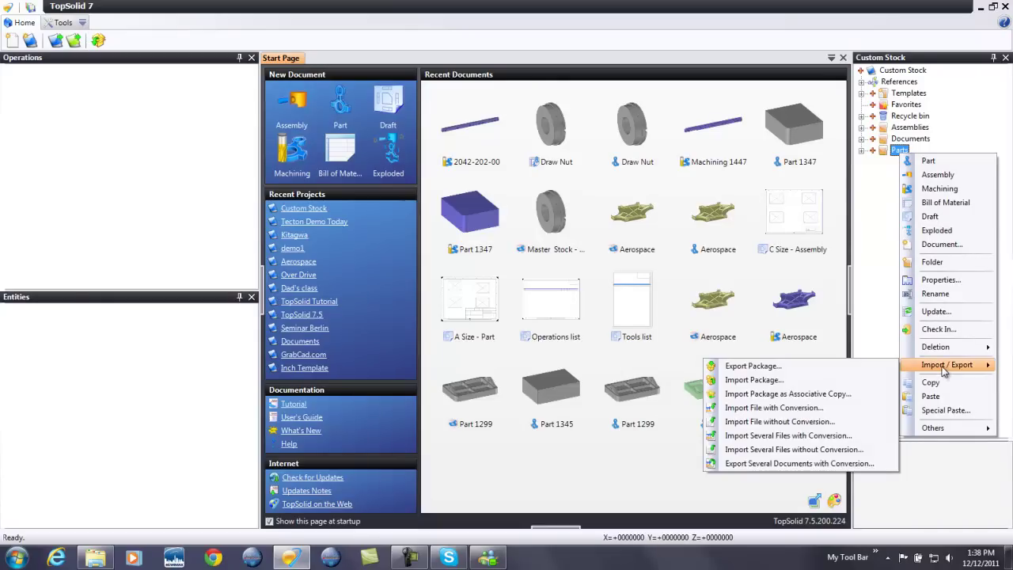
left_click(840, 409)
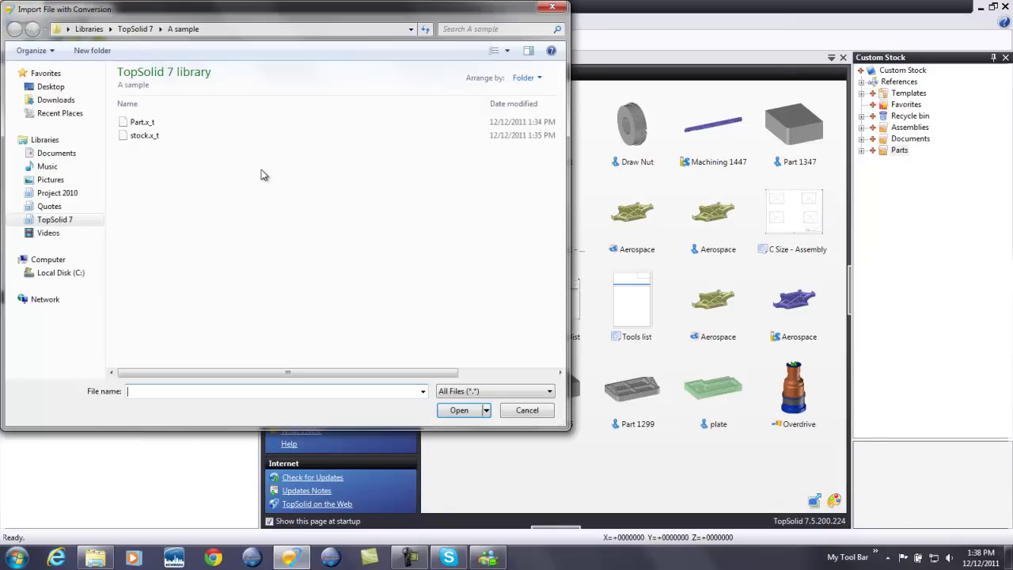
left_click(156, 123)
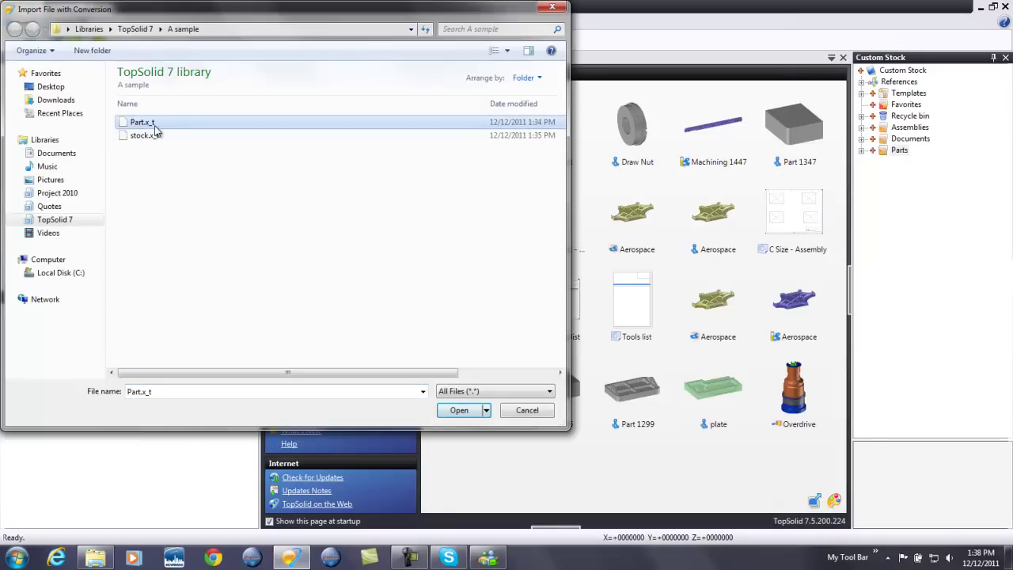
left_click(464, 412)
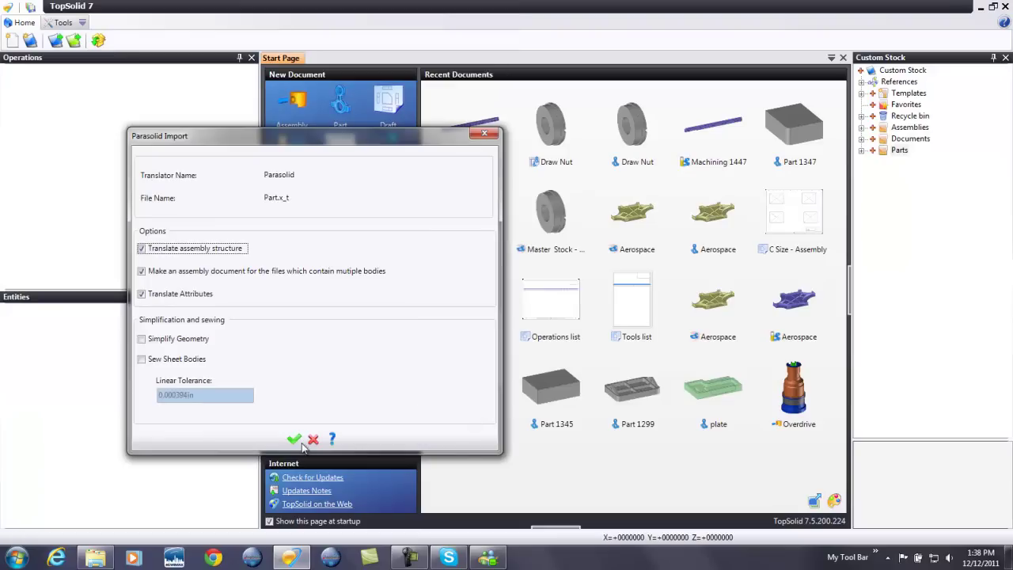
left_click(292, 439)
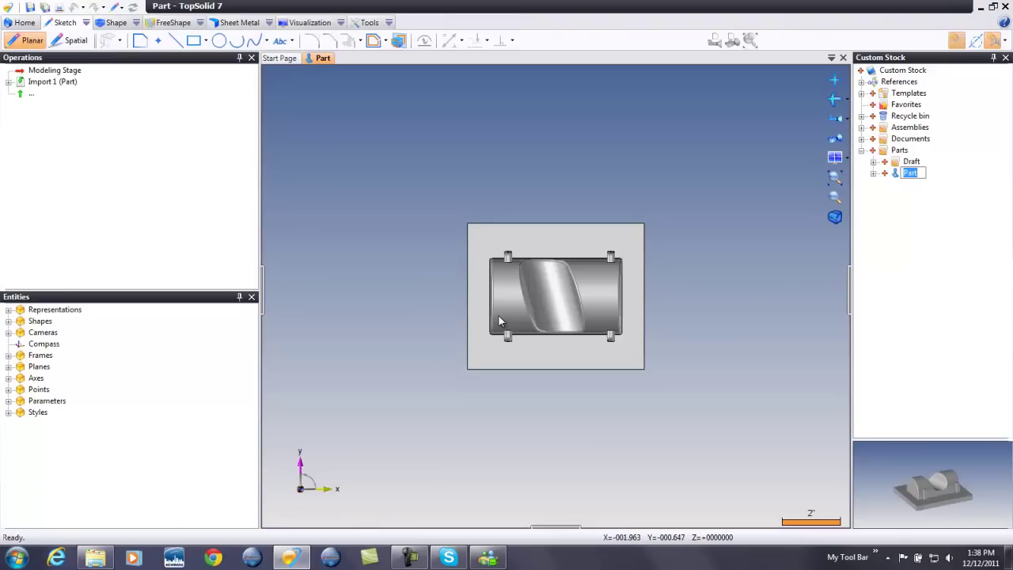
middle_click_drag(583, 403, 536, 249)
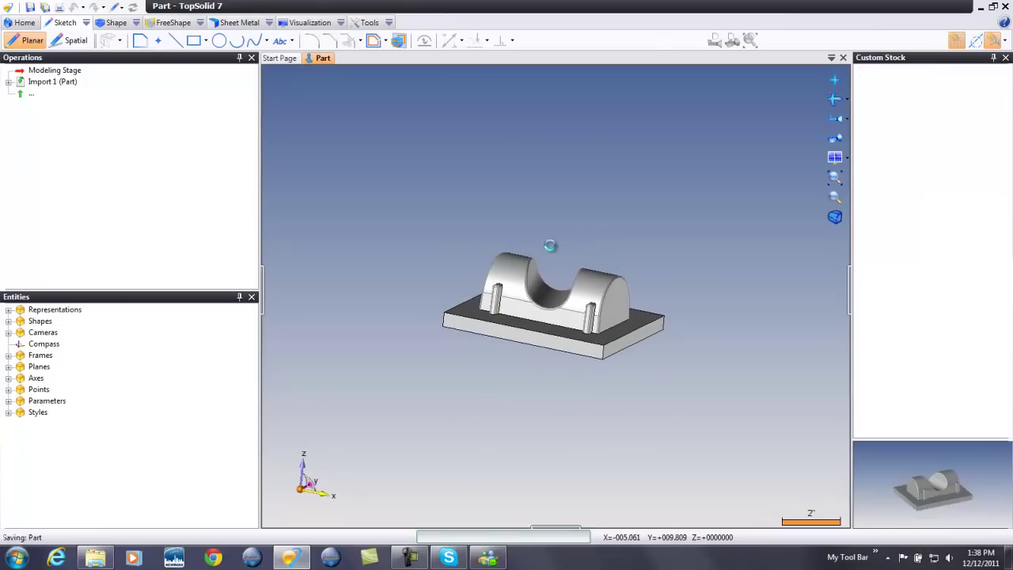
Step: Drag stock.x_t from Explorer onto Custom Stock, confirm the conversion and accept the Parasolid import
left_click(95, 558)
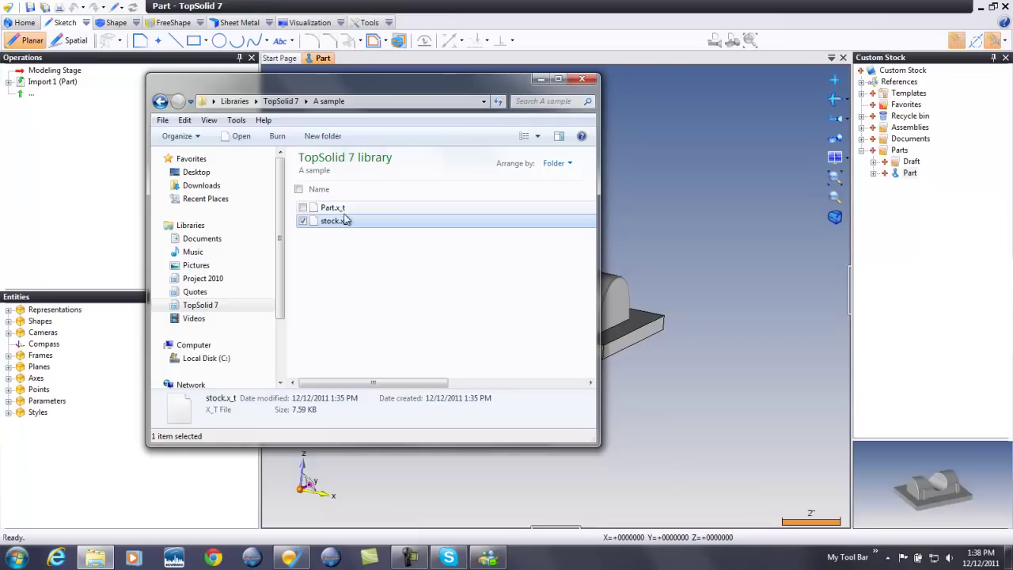
left_click_drag(333, 224, 900, 73)
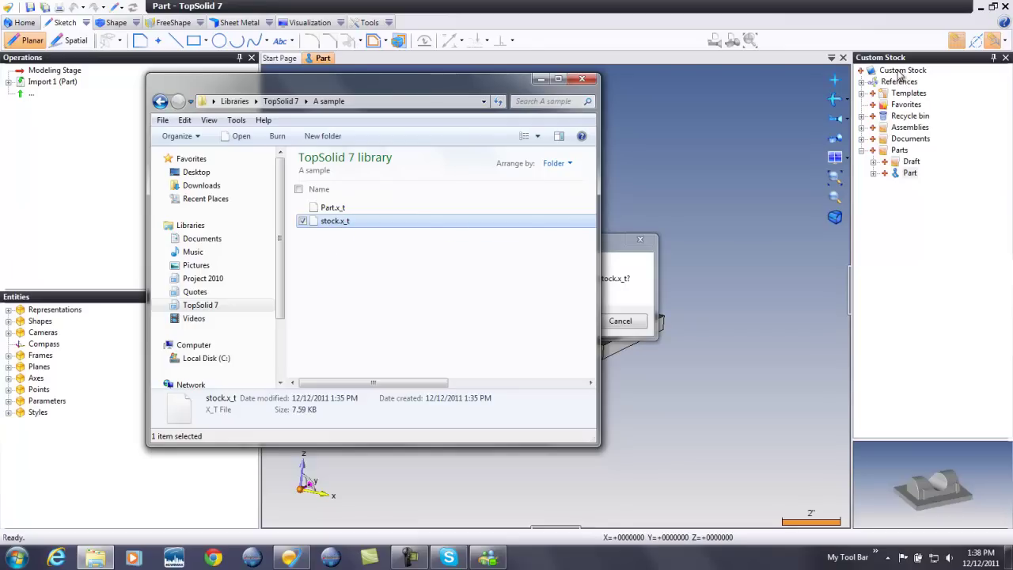
left_click(631, 281)
left_click(494, 320)
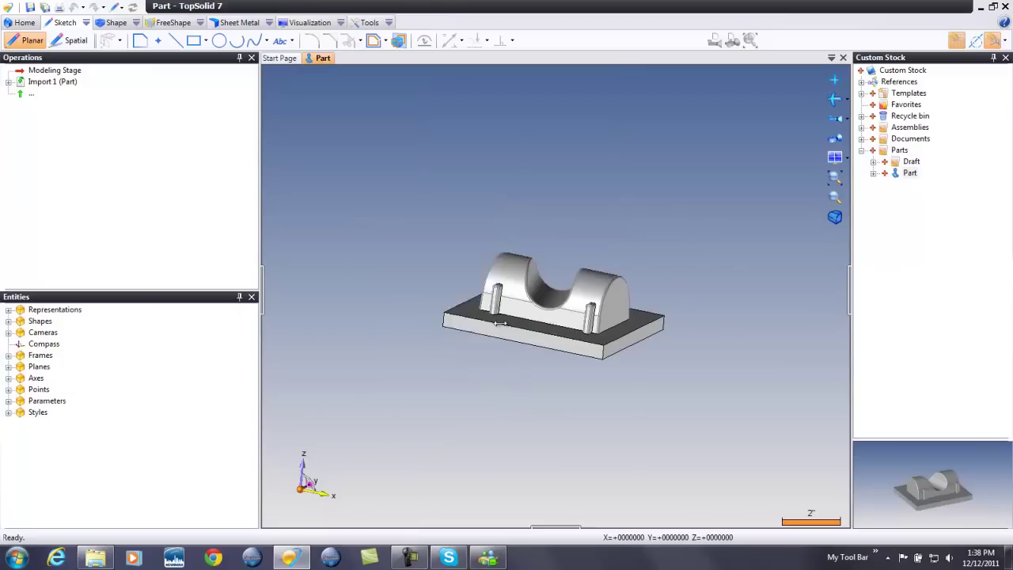
left_click(291, 439)
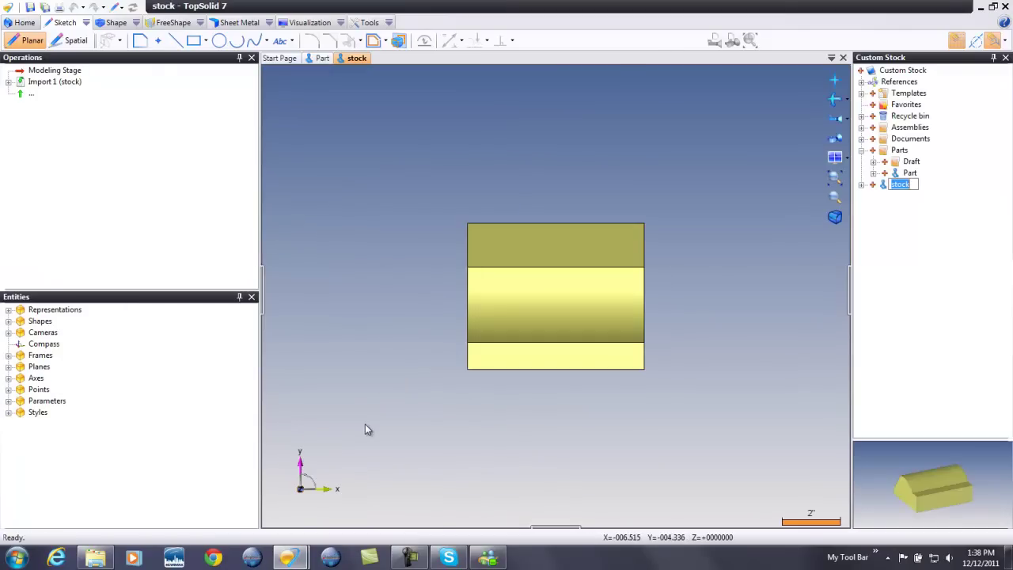
middle_click_drag(495, 452, 516, 423)
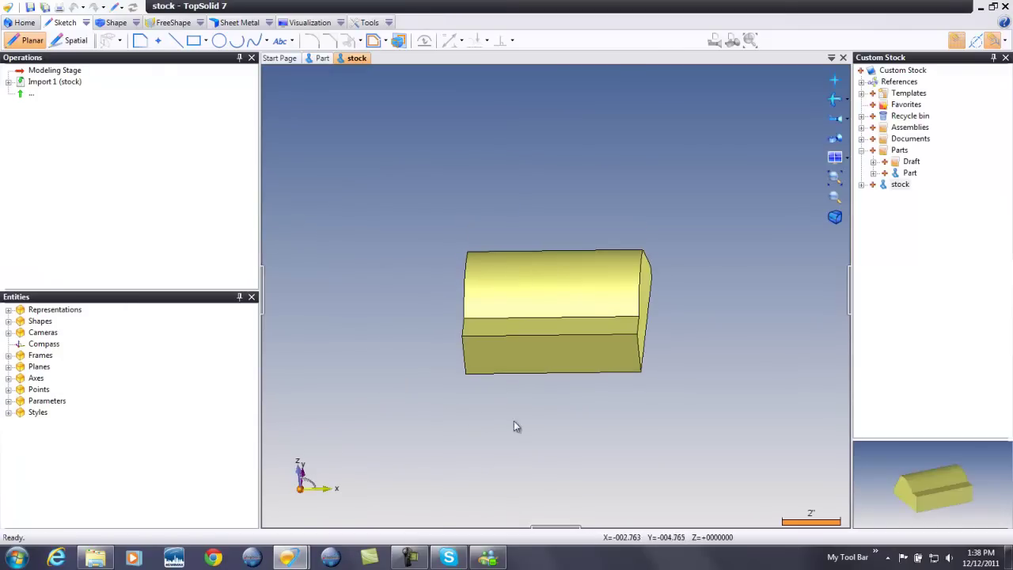
Step: Preview the stock and Part documents, then close both document tabs
left_click(899, 184)
left_click(900, 150)
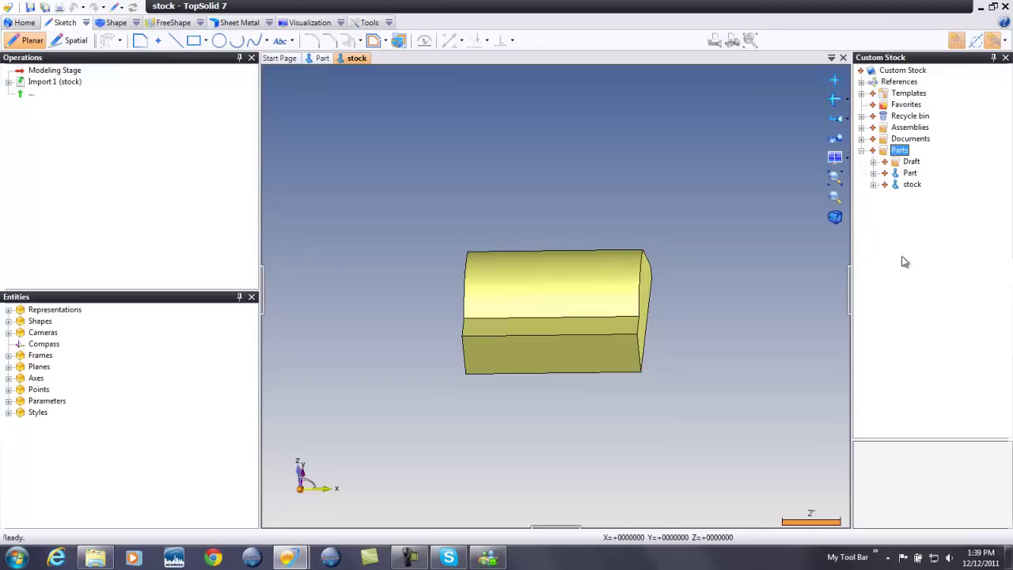
left_click(911, 174)
left_click(914, 185)
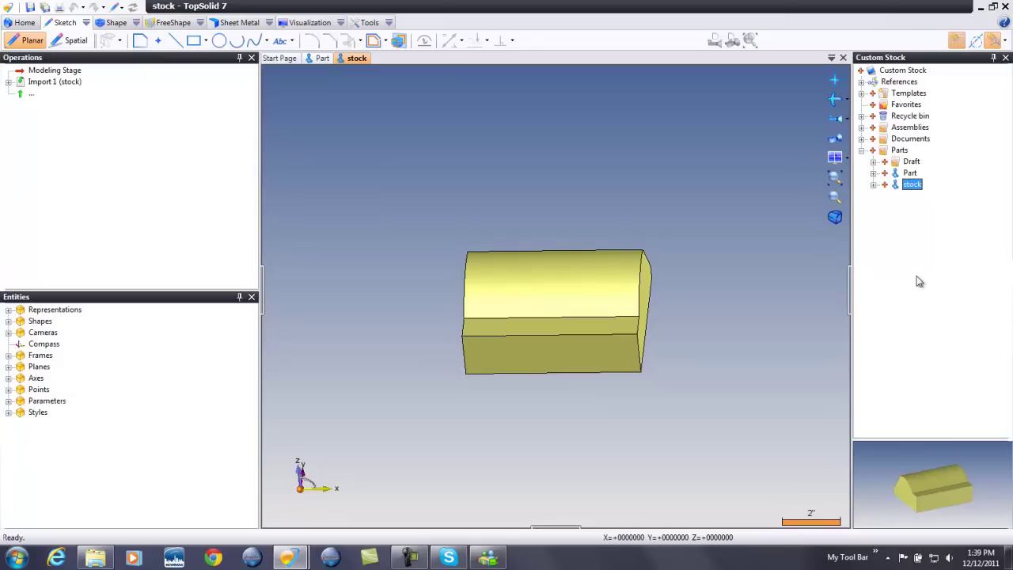
left_click(362, 62)
middle_click(348, 60)
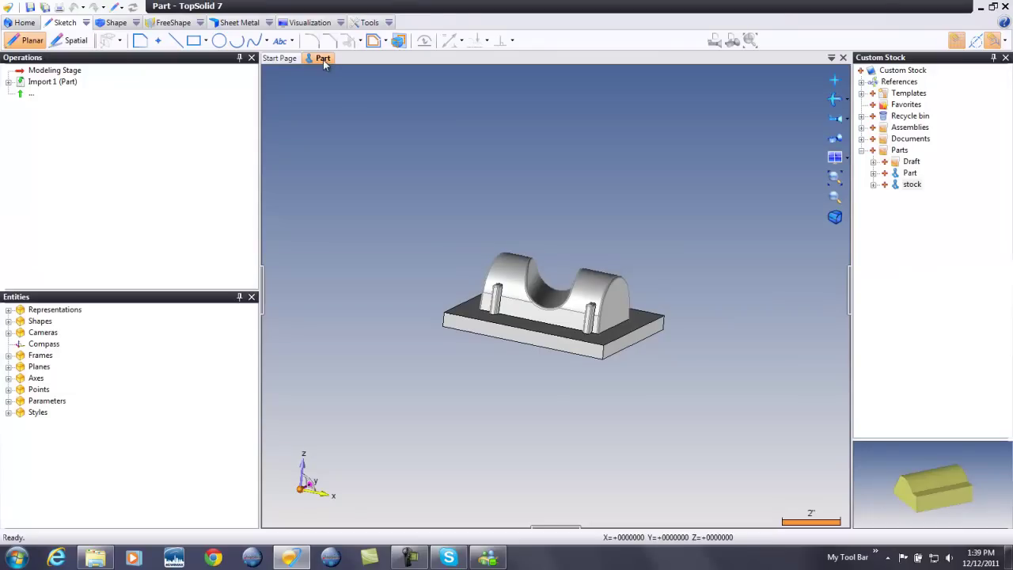
middle_click(323, 59)
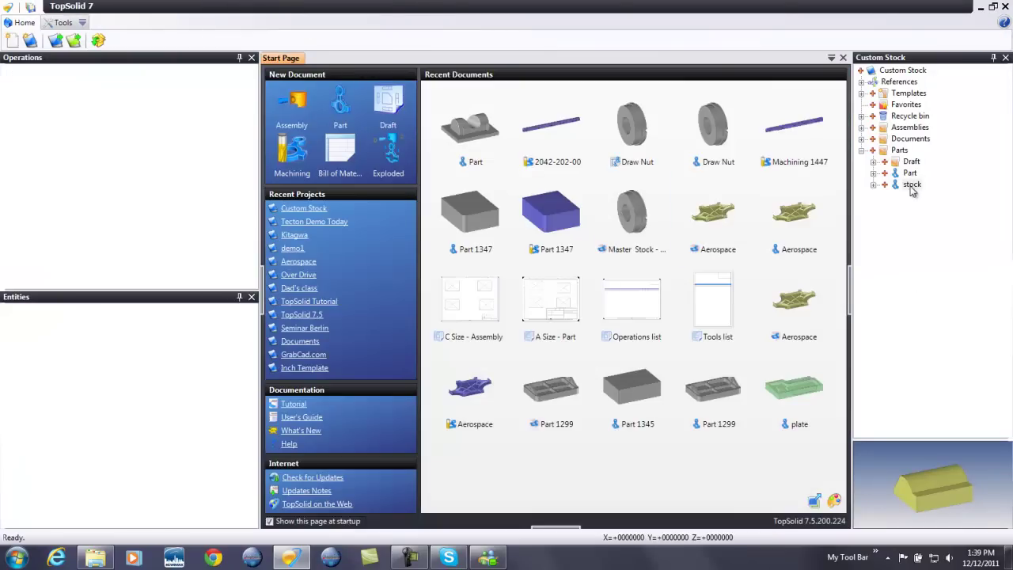
Step: Start Machined Part Setting creation for the Part document from the project tree
right_click(897, 149)
left_click(882, 195)
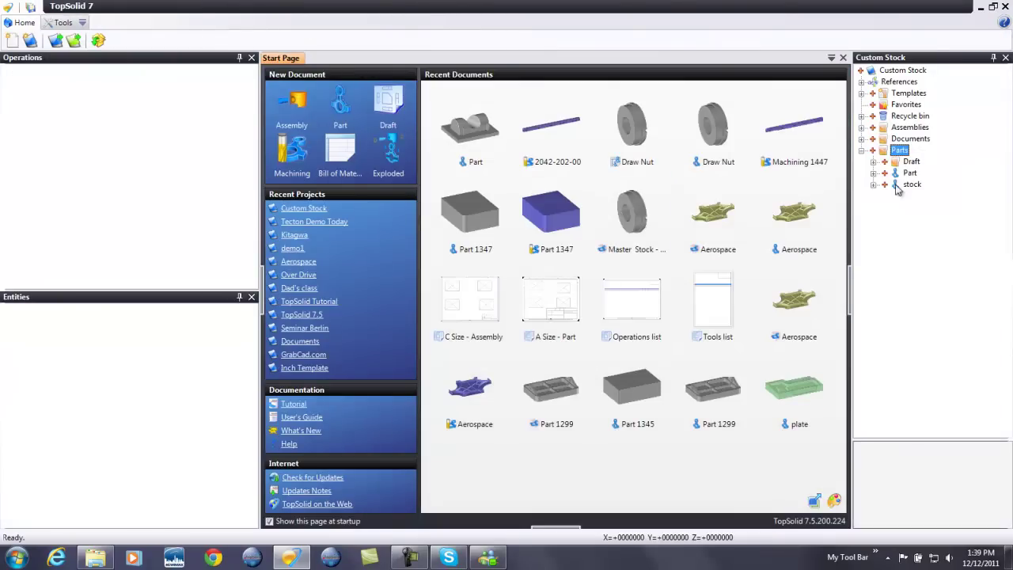
right_click(907, 173)
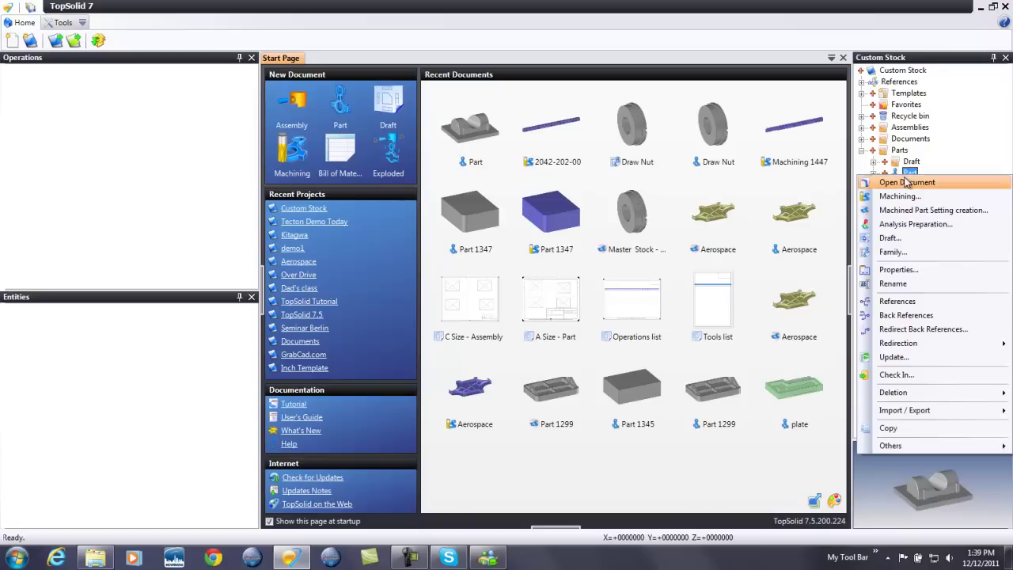
left_click(917, 211)
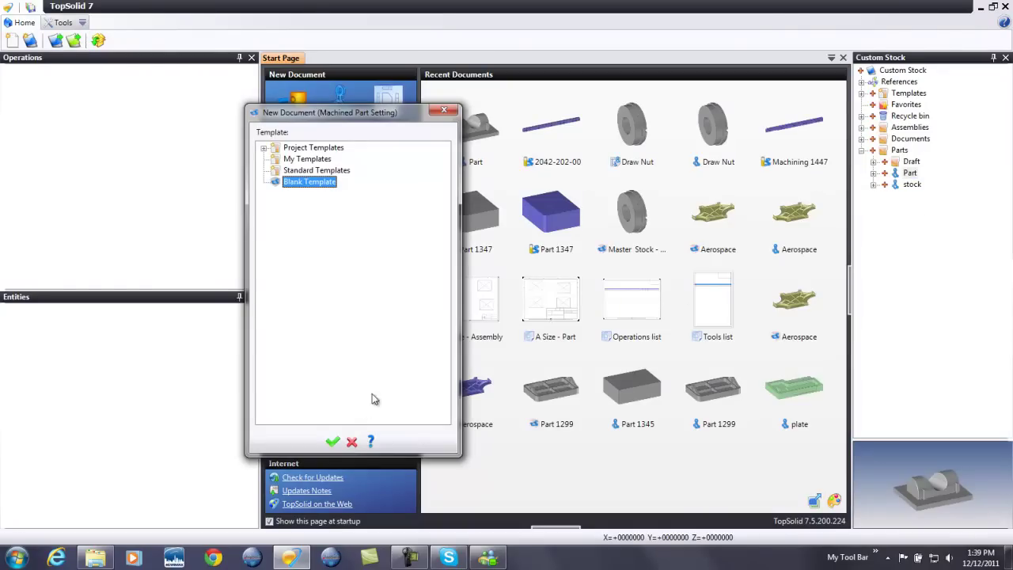
Step: Create the setting from the Blank Template, then start and cancel Custom Stock
left_click(332, 441)
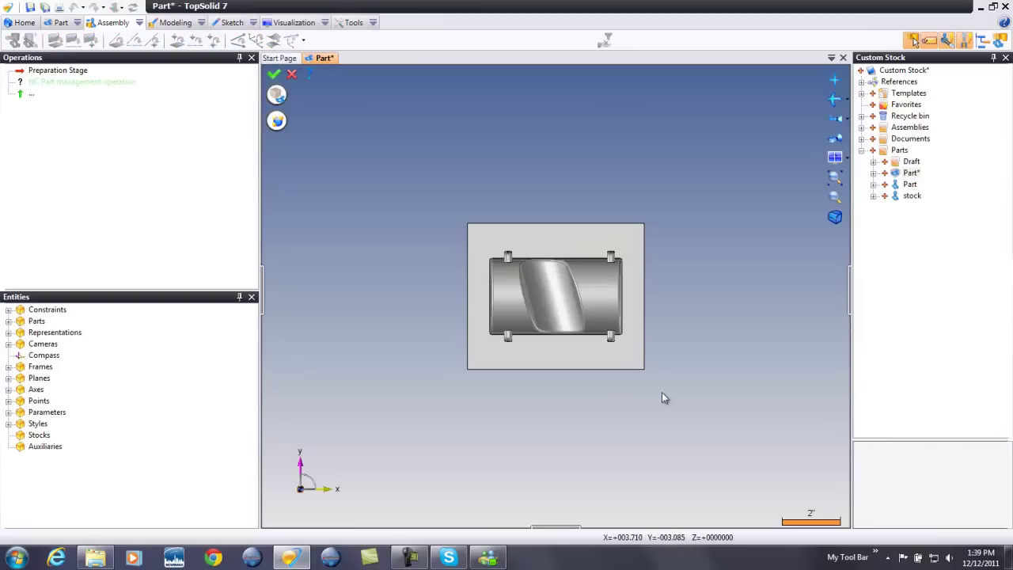
middle_click_drag(569, 398, 330, 159)
left_click(277, 95)
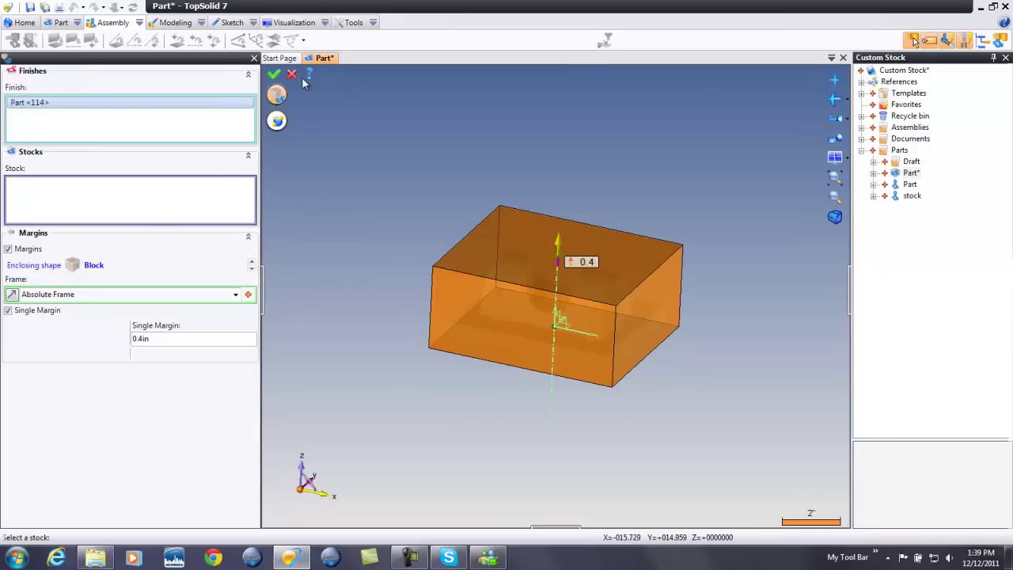
key("Escape")
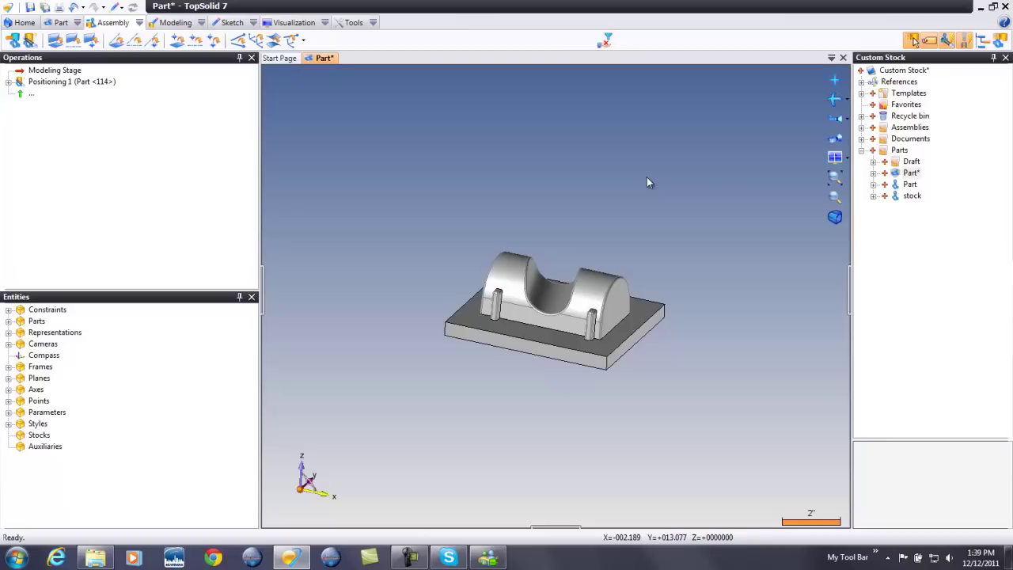
Step: Drag the stock part from the project tree into the 3D view as Positioning 2
left_click(902, 196)
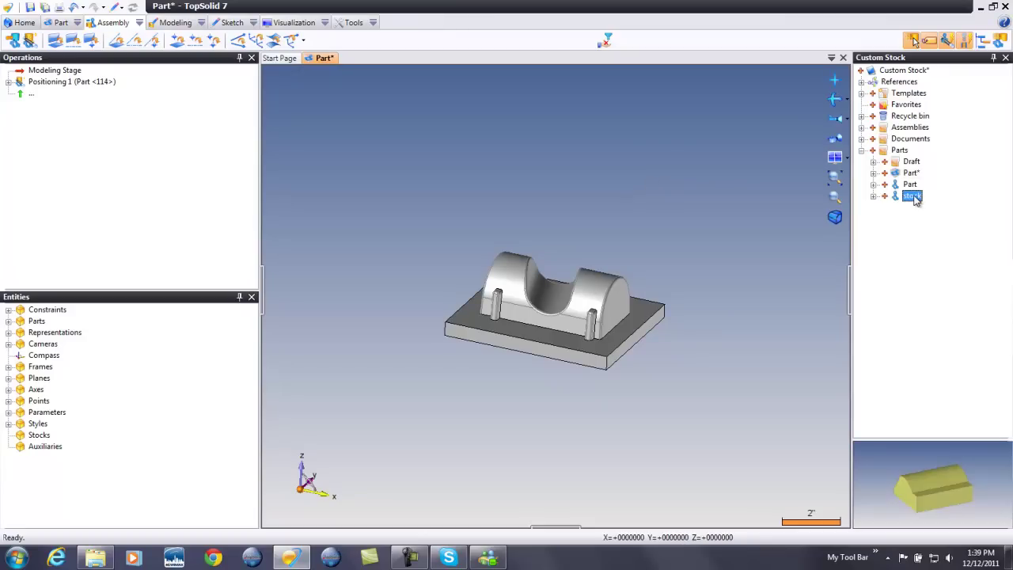
left_click_drag(635, 190, 636, 188)
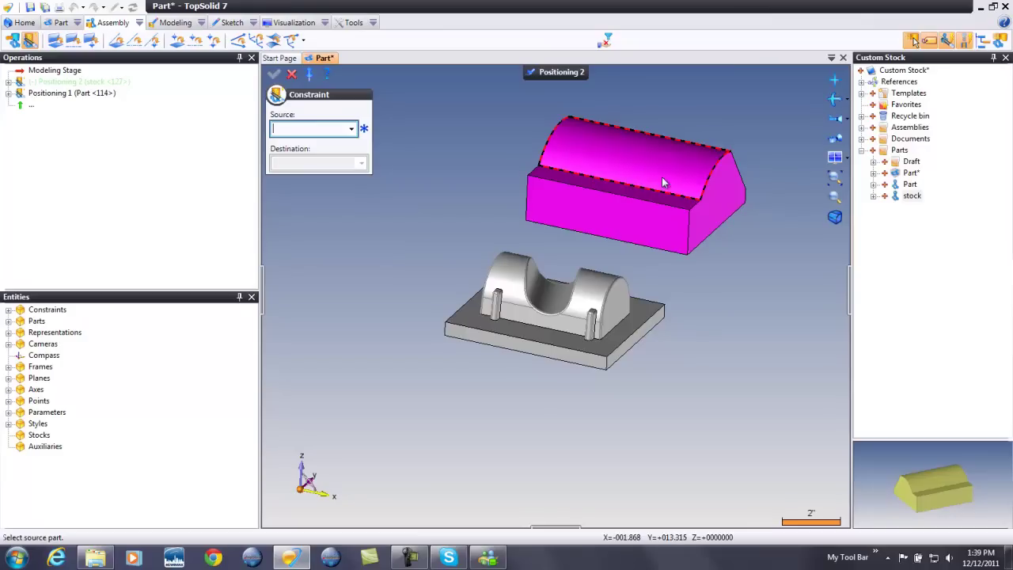
Step: Seat the stock's bottom face on the base's underside and align a second stock face to the base
left_click(638, 236)
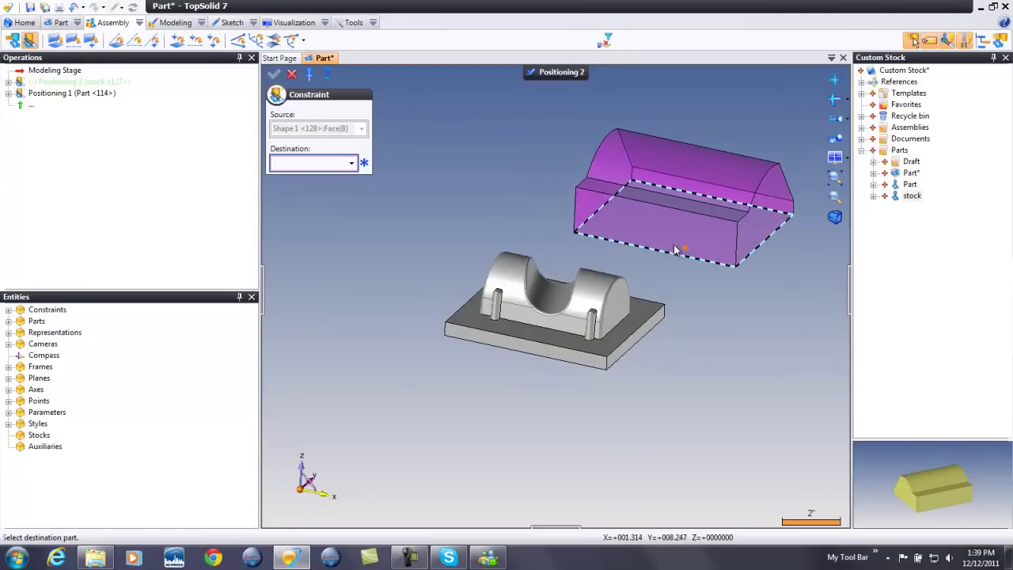
middle_click_drag(675, 250, 543, 230)
left_click(544, 236)
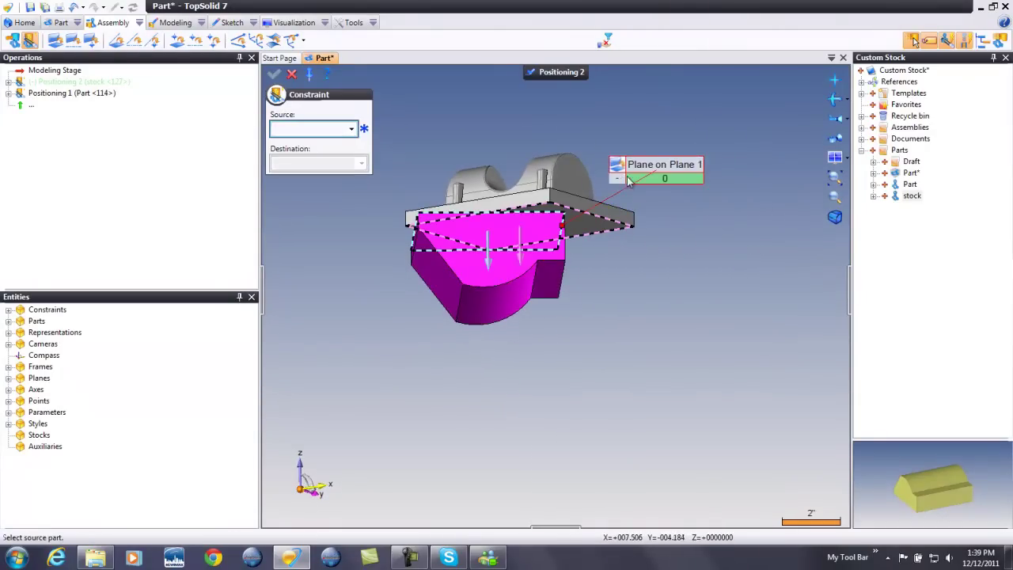
middle_click_drag(590, 293, 577, 335)
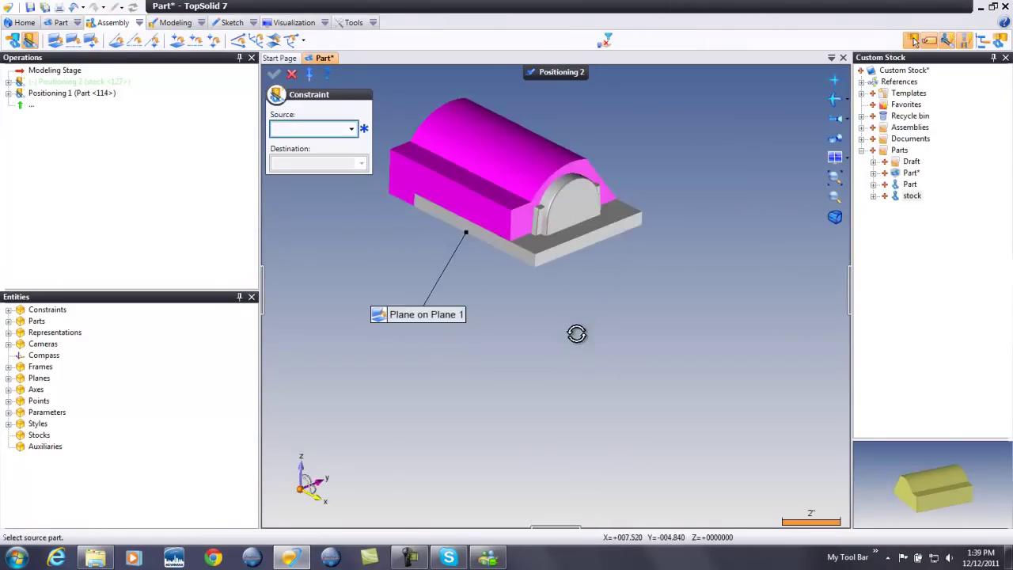
left_click(545, 241)
left_click(544, 240)
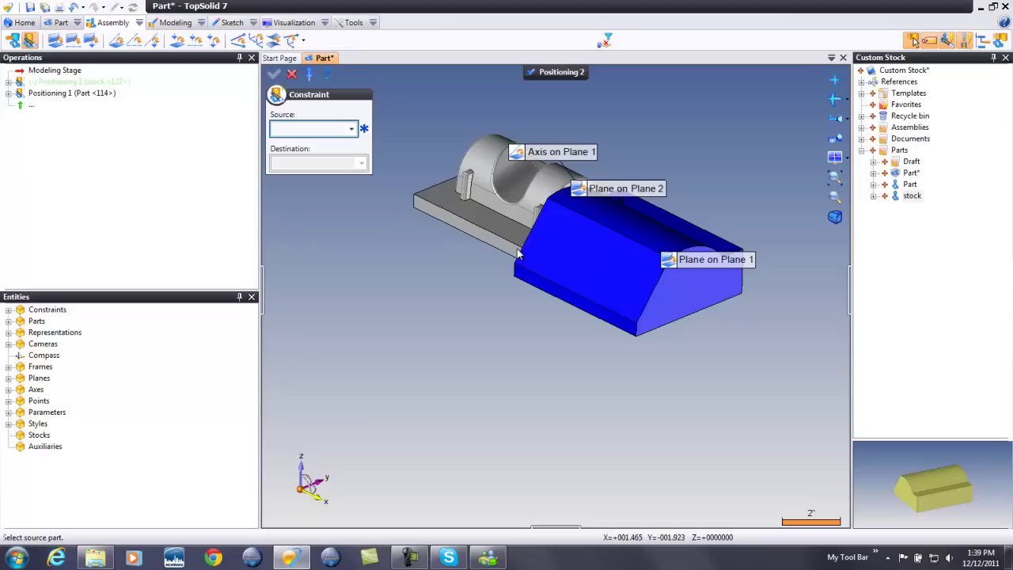
Step: Constrain another stock face against a part face and flip the stock to the opposite orientation
left_click(586, 225)
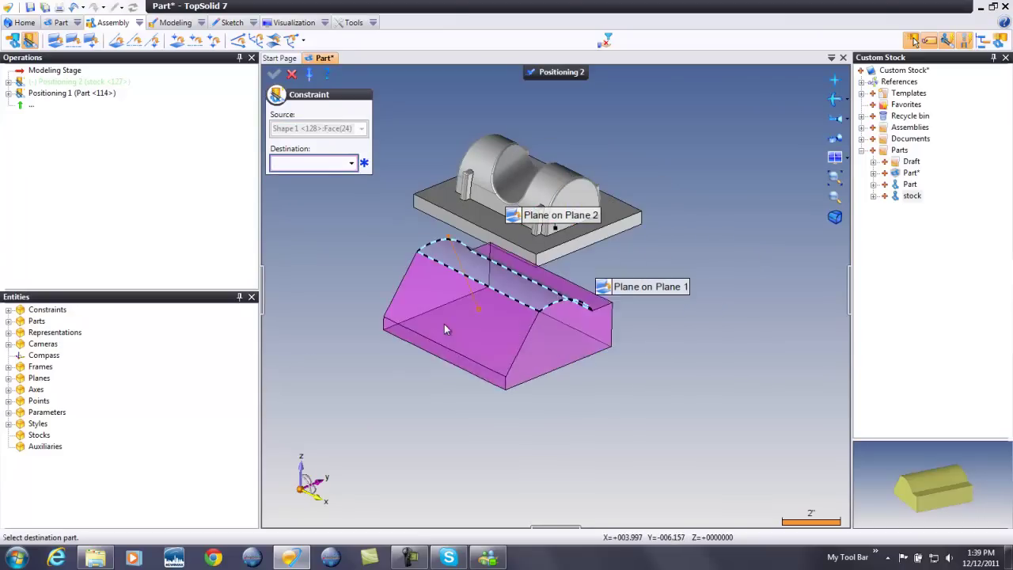
left_click(508, 332)
middle_click_drag(600, 262, 556, 223)
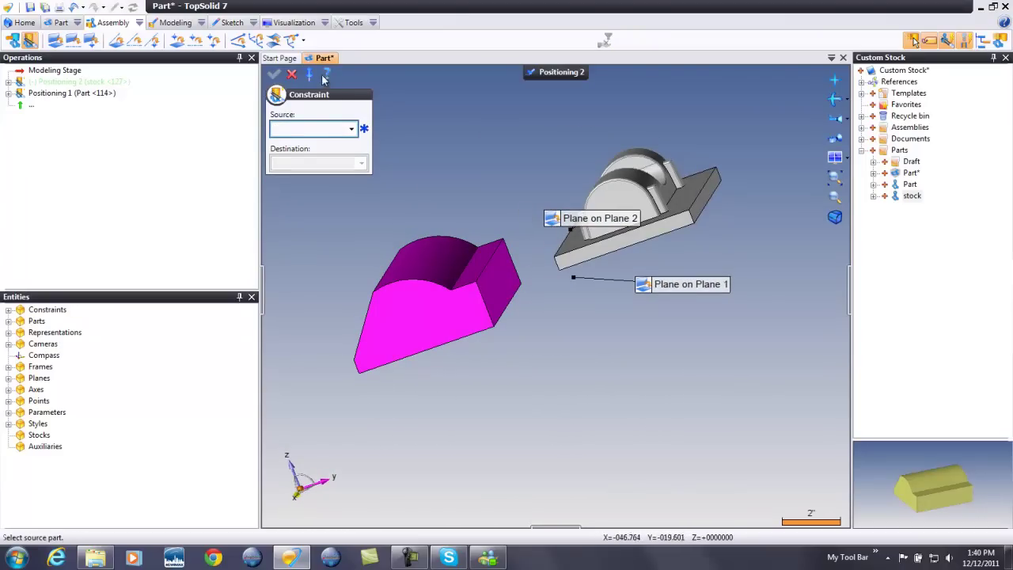
left_click(291, 73)
left_click(553, 216)
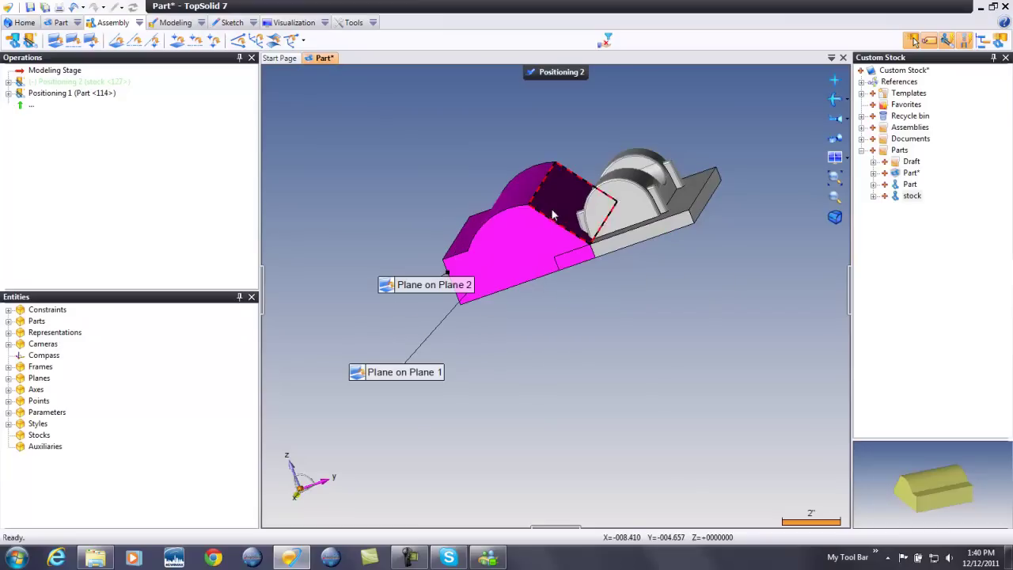
Step: Add a Plane on Plane constraint between the stock's side face and the matching part face
left_click(54, 39)
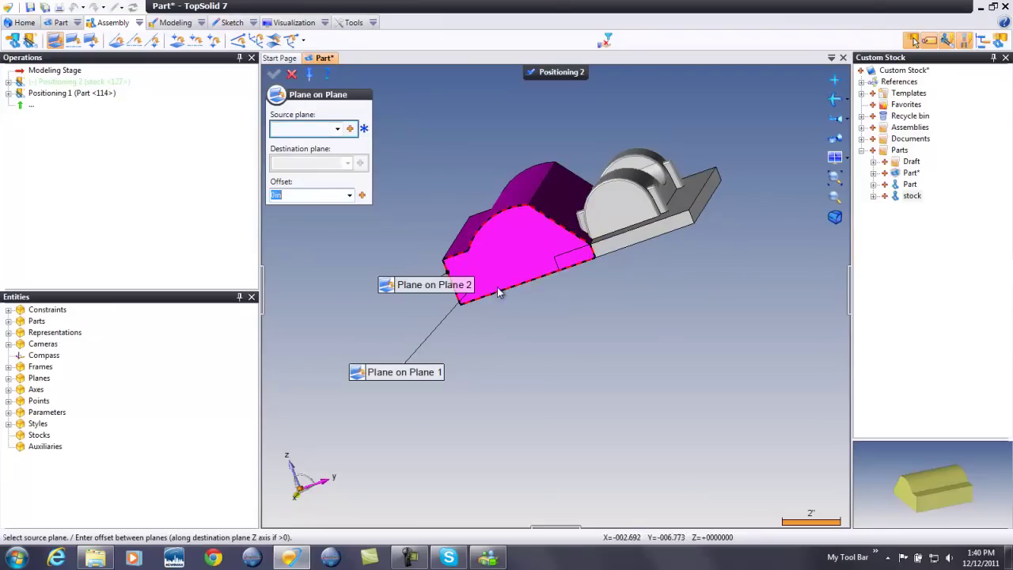
middle_click_drag(587, 324, 658, 326)
left_click(463, 264)
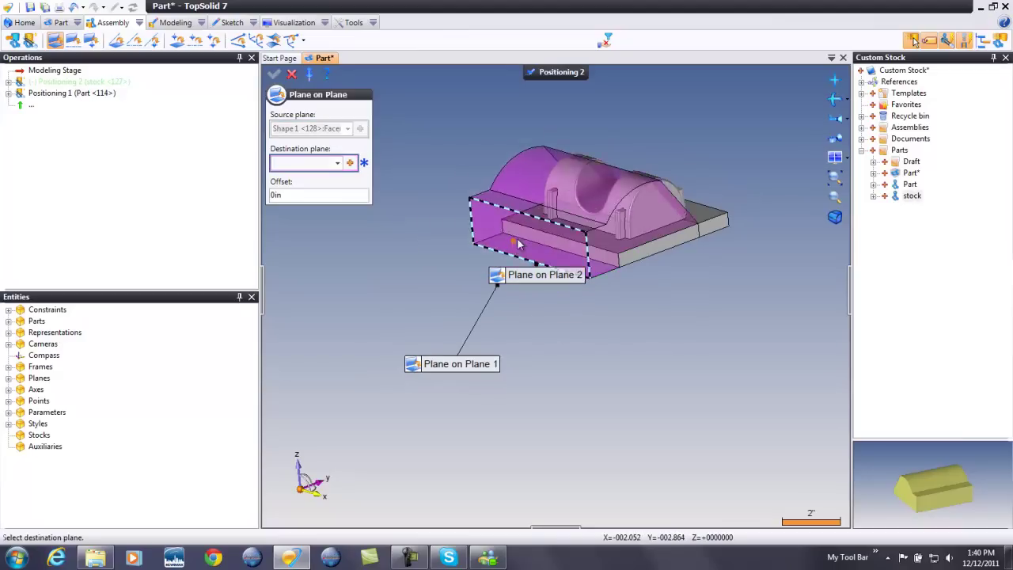
left_click(546, 236)
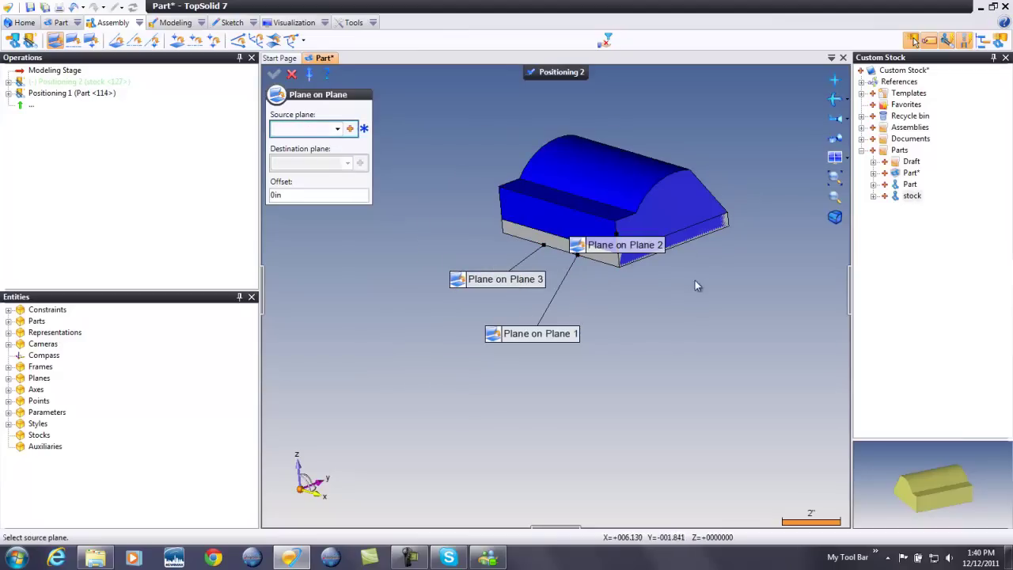
middle_click_drag(696, 285, 653, 305)
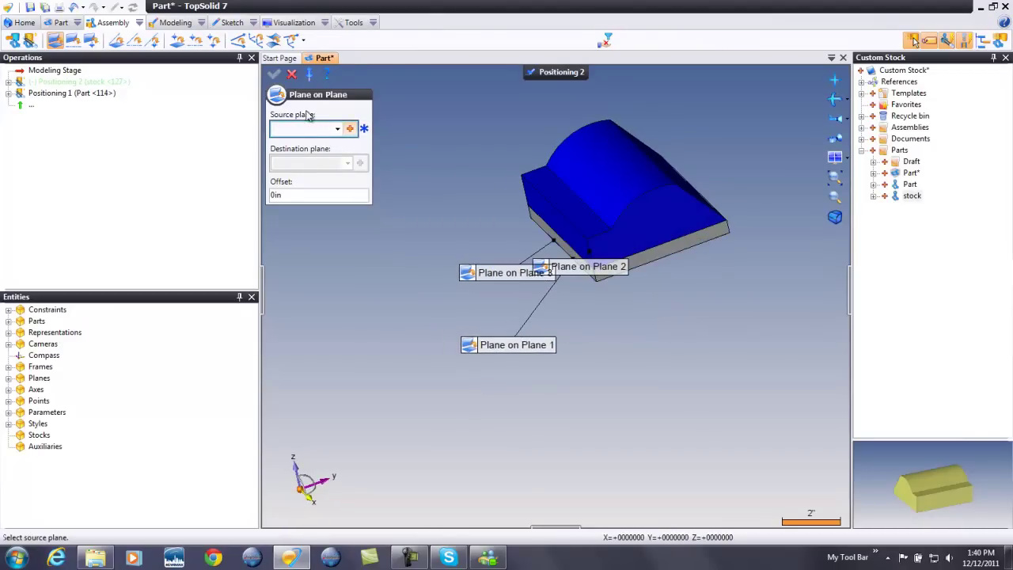
Step: Close the plane alignment and validate the stock's Positioning 2
left_click(292, 74)
left_click(565, 76)
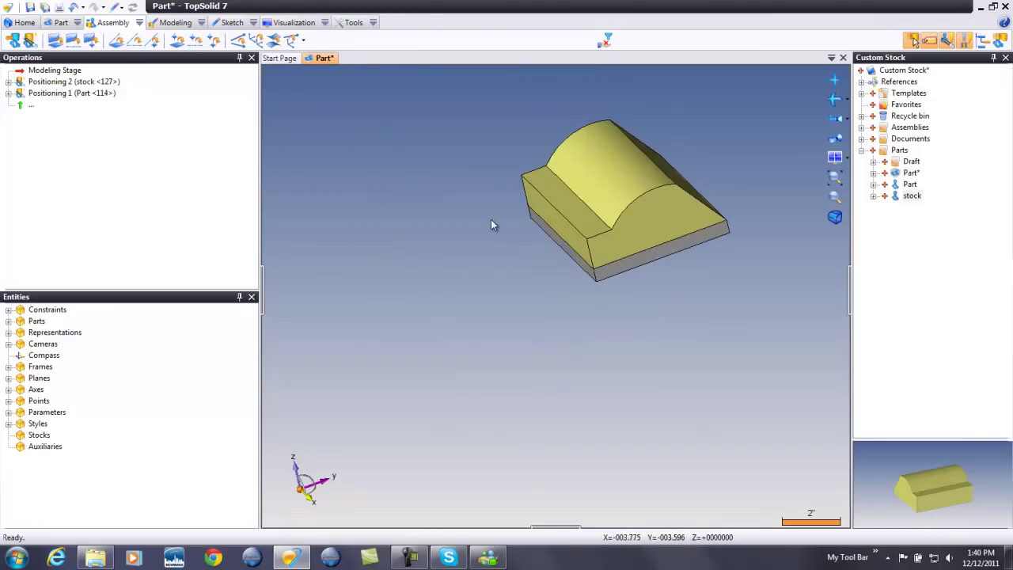
scroll(426, 208, "up", 2)
Step: Edit Part NC with Custom Stock: margins off, stock <127> removed from Finish, positioned shape as stock
right_click(337, 171)
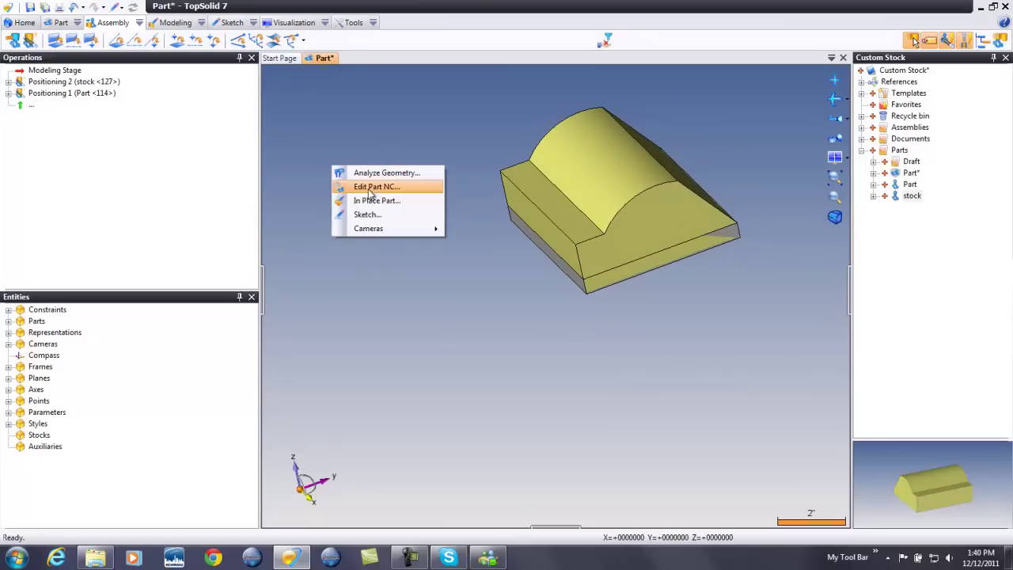
left_click(386, 187)
left_click(278, 120)
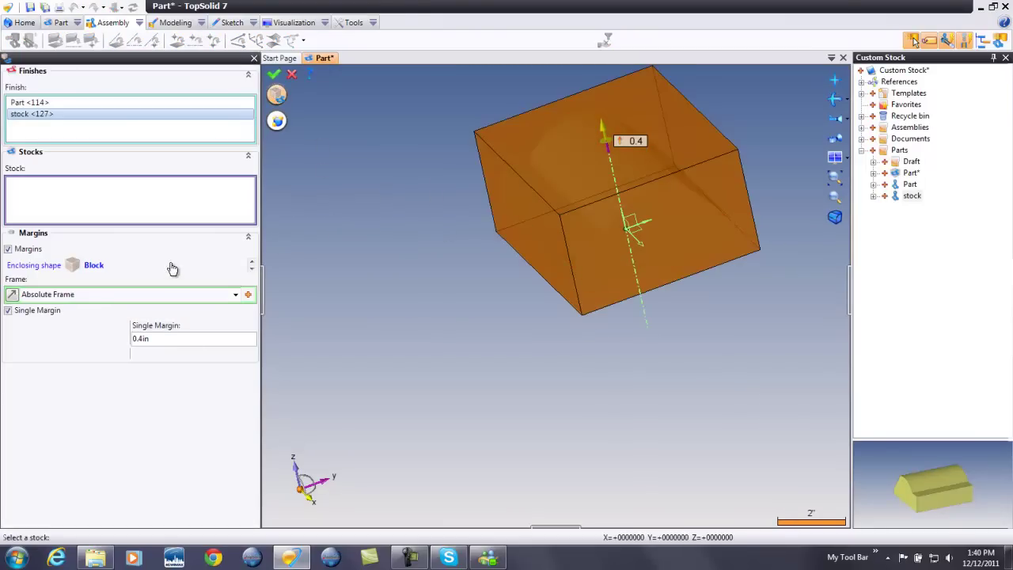
left_click(18, 250)
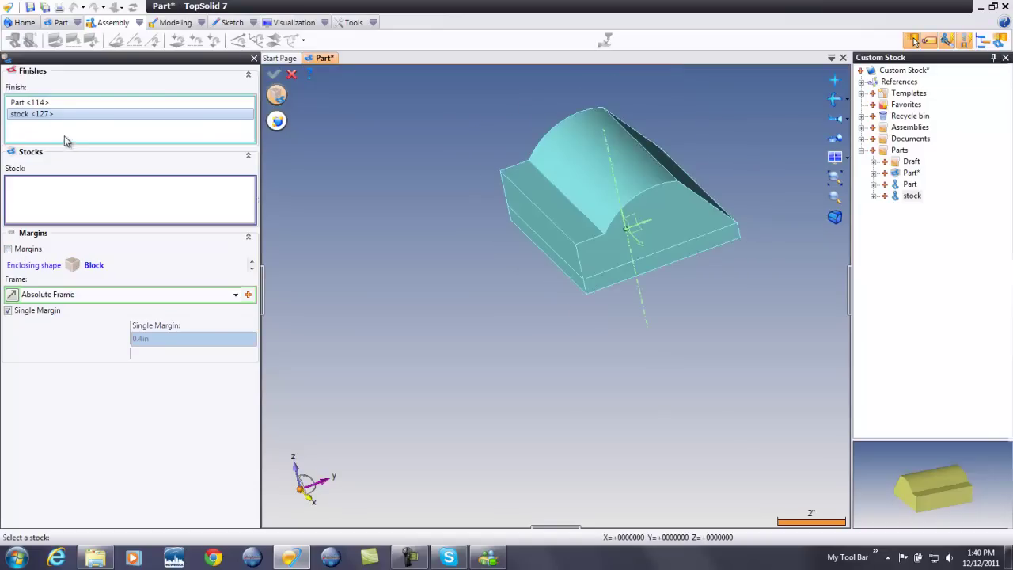
left_click(42, 114)
key("Delete")
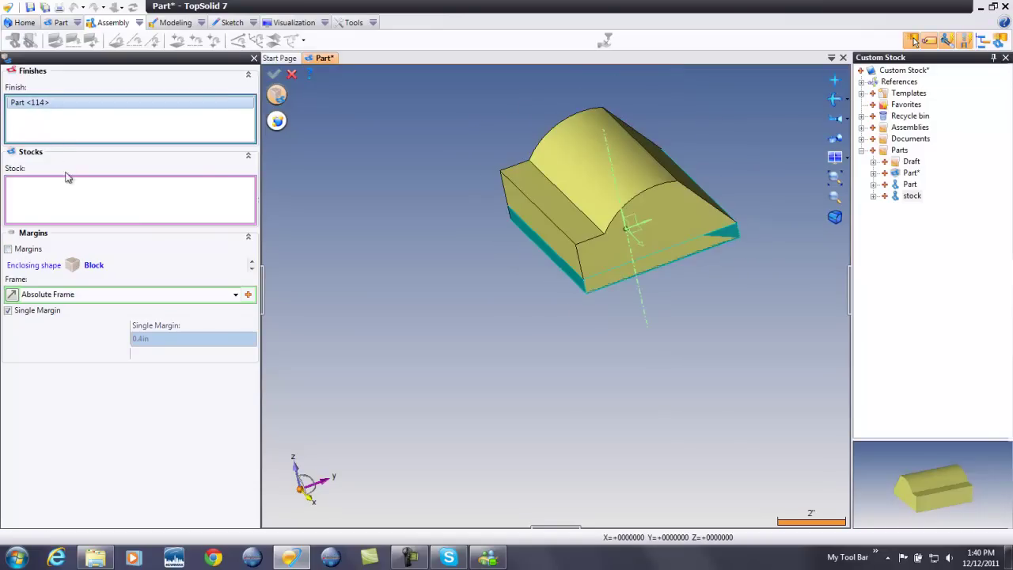
left_click(523, 175)
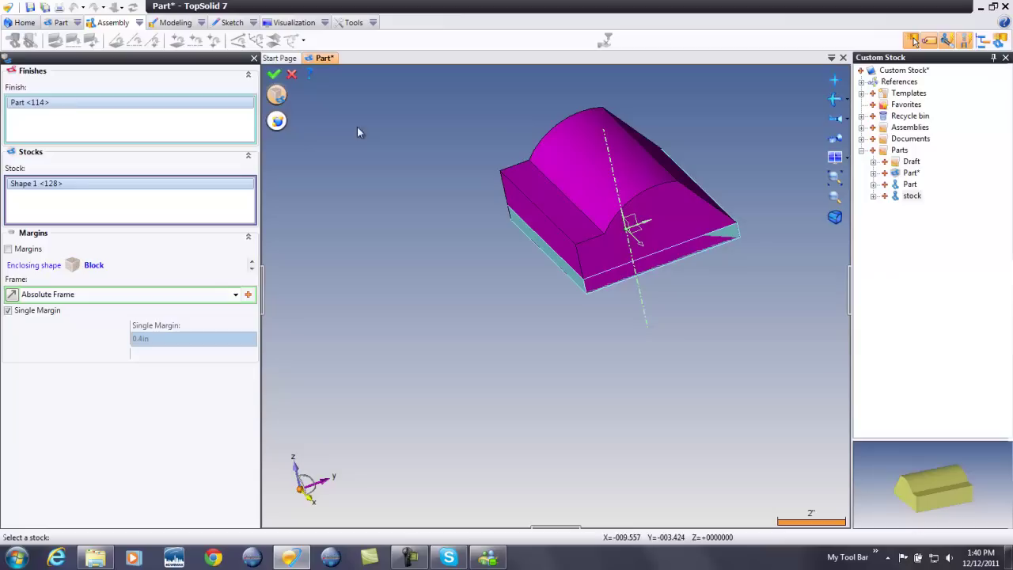
left_click(273, 74)
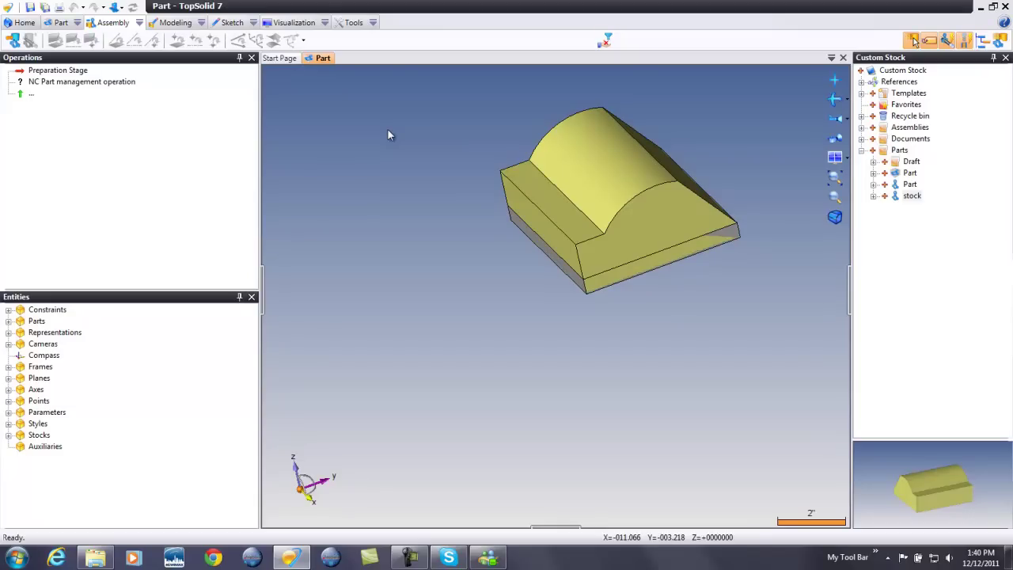
Step: Create Machining 1437 in the Parts folder using the 5 Axis Trunion project template
right_click(323, 60)
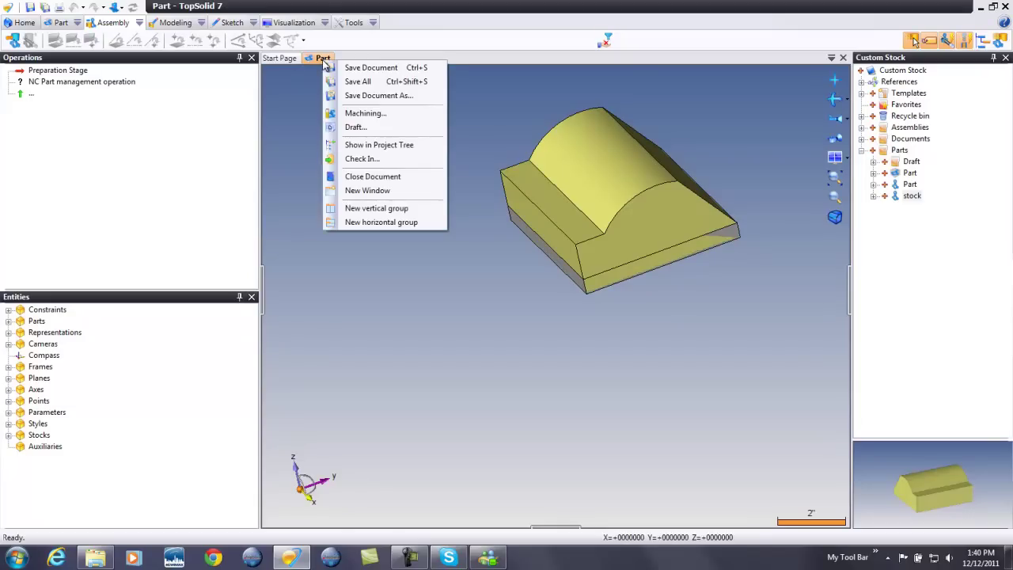
left_click(364, 112)
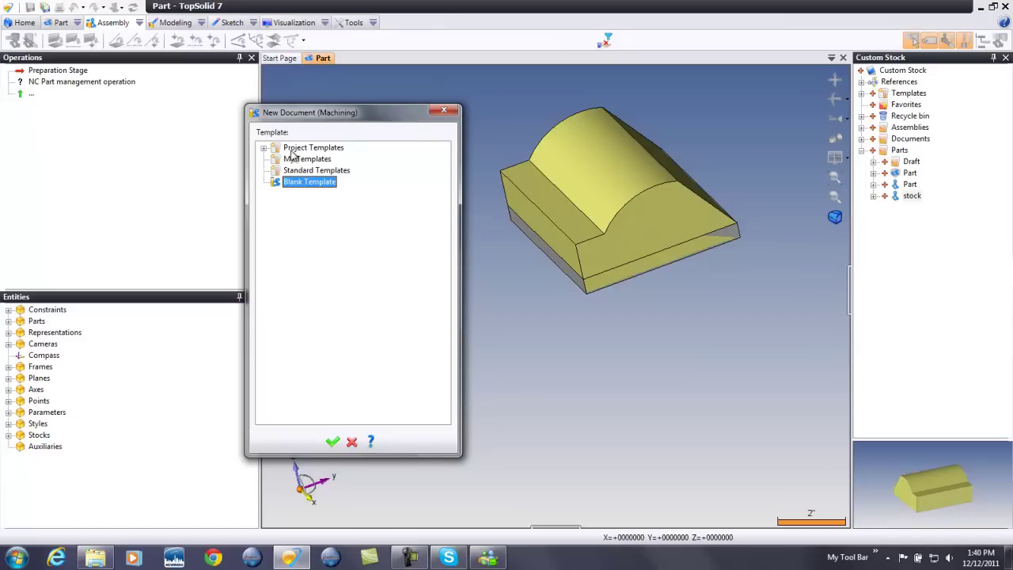
left_click(351, 441)
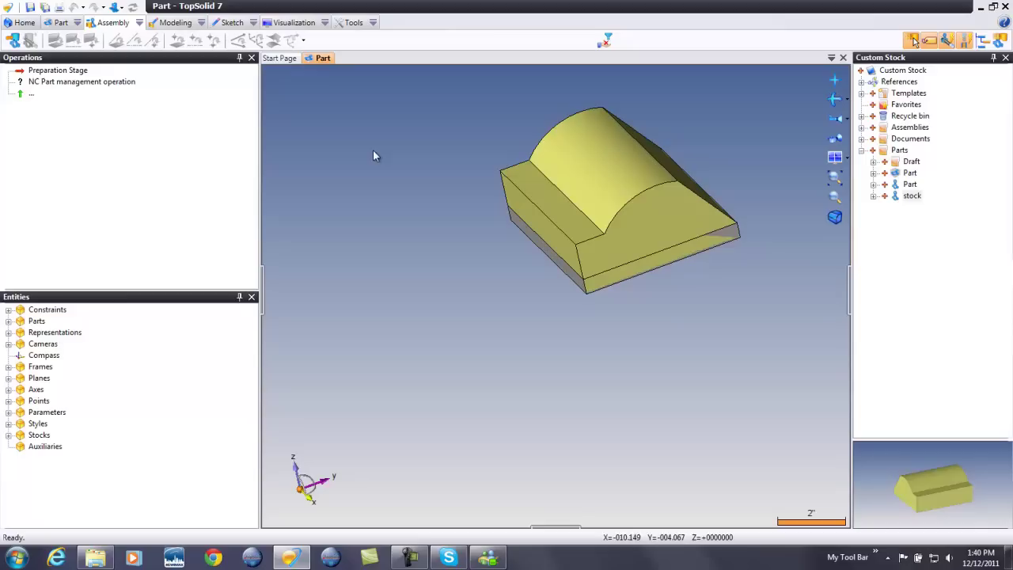
right_click(901, 151)
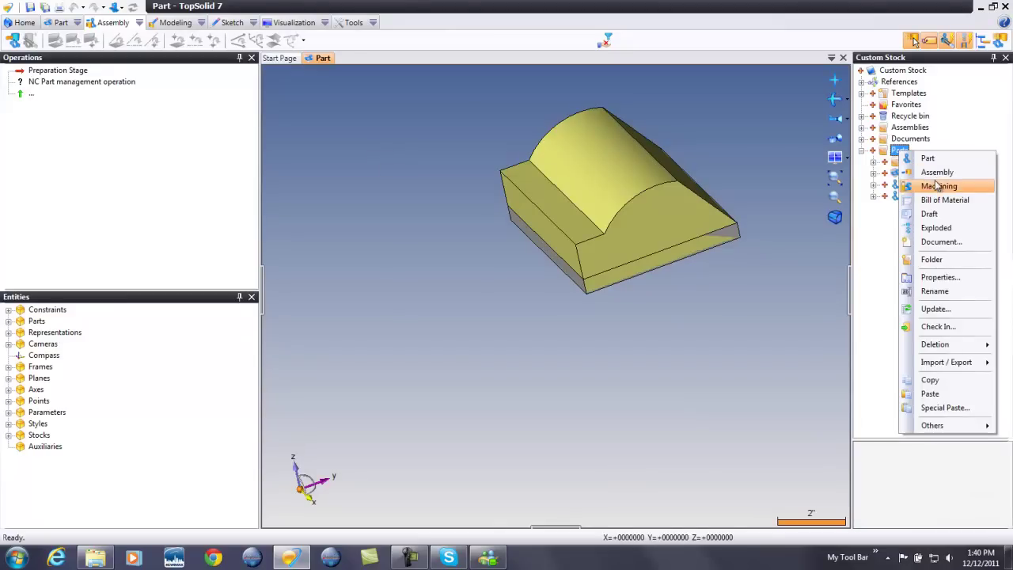
left_click(912, 186)
left_click(263, 148)
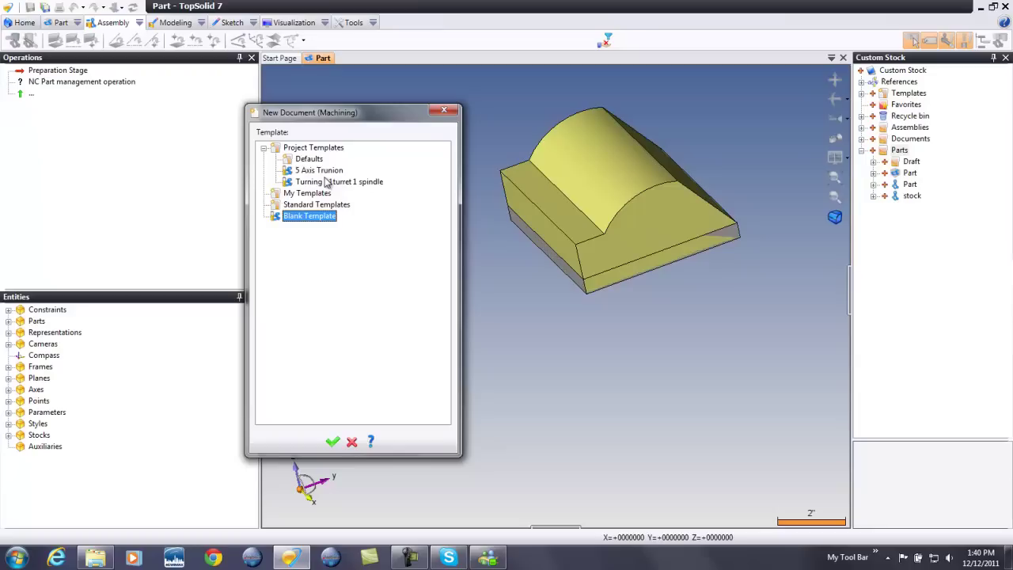
left_click(329, 170)
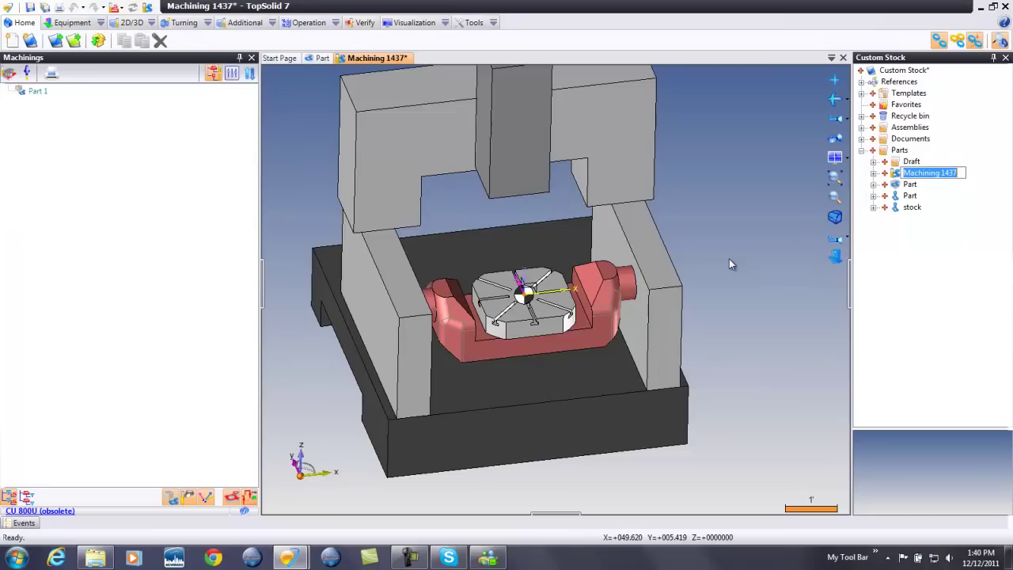
Step: Keep the default document name and bring Part in as a machinable part with stock
key("Return")
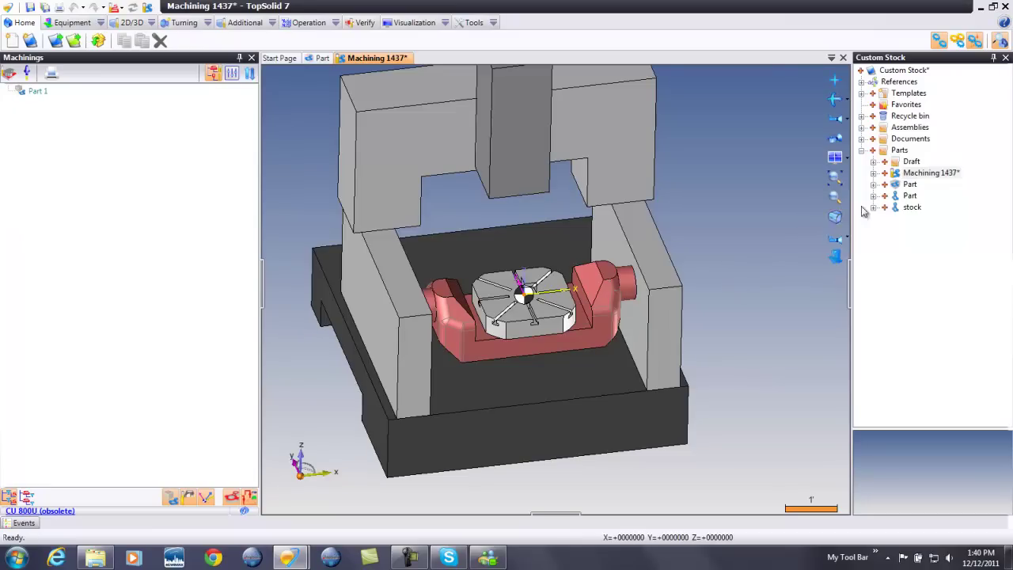
left_click(909, 184)
left_click_drag(914, 188, 727, 216)
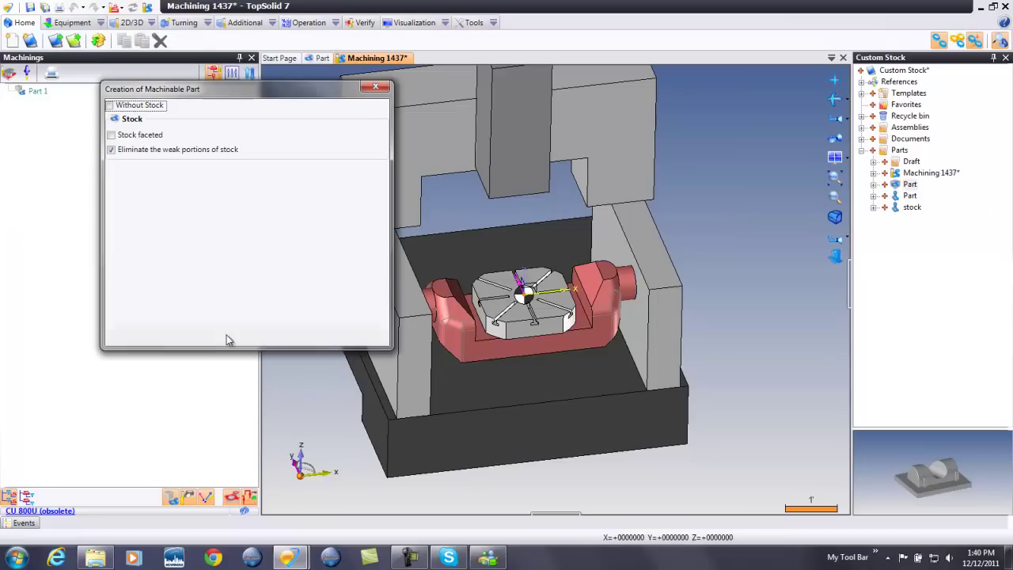
left_click(227, 335)
Step: Constrain the part's bottom face onto the rotary table face and save with Ctrl+S
scroll(745, 223, "up", 2)
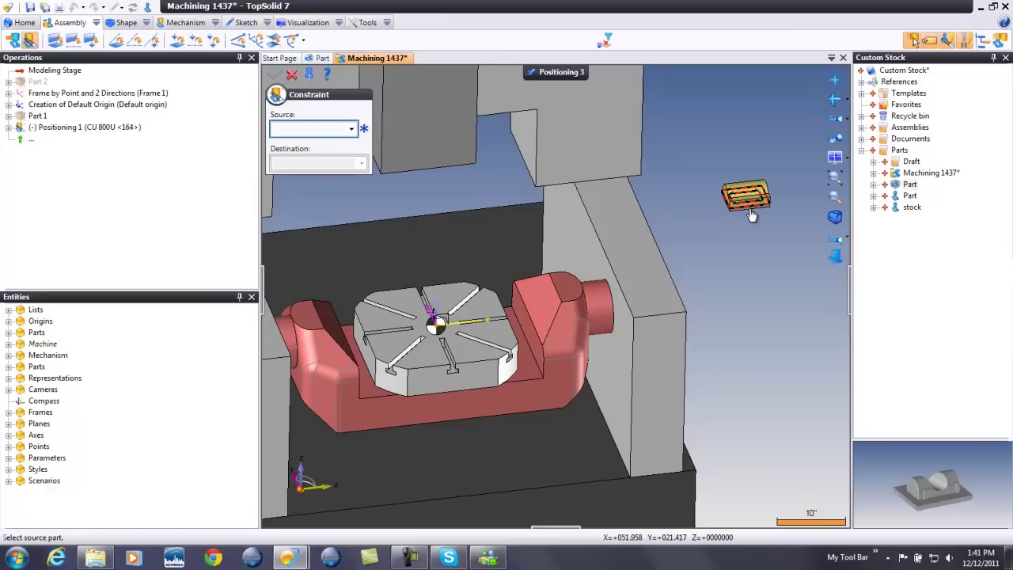
left_click(751, 210)
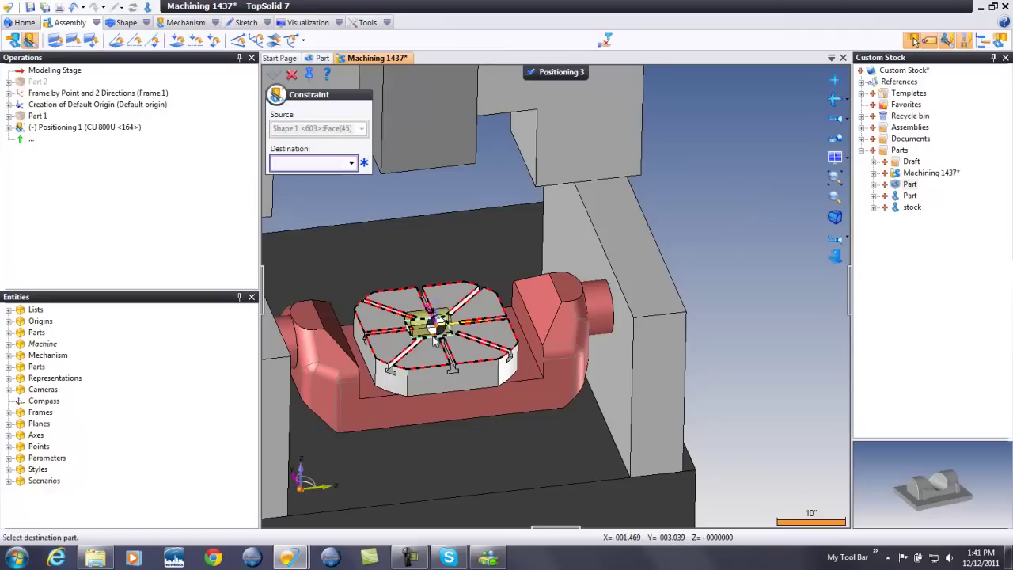
left_click(436, 337)
scroll(443, 329, "up", 3)
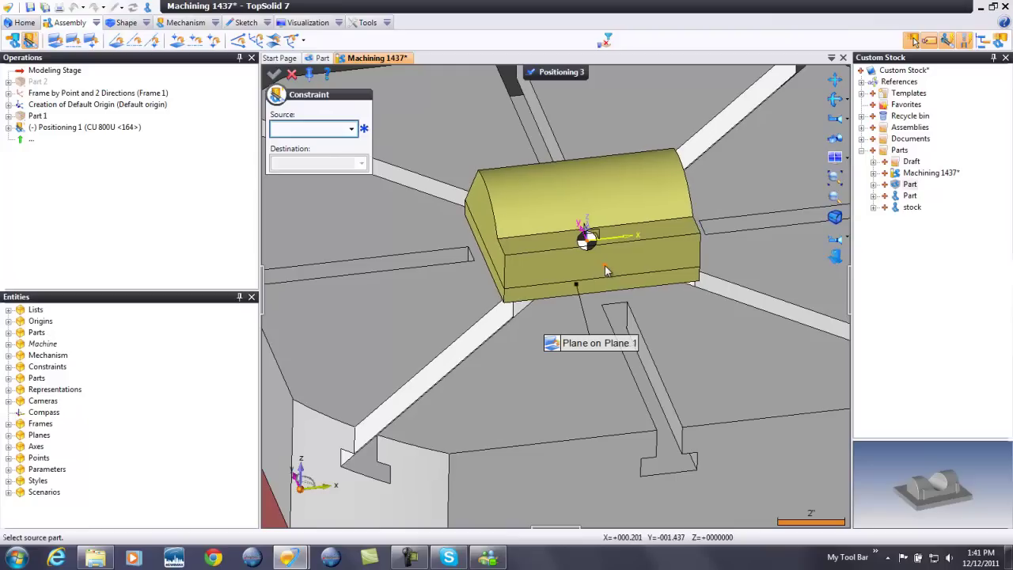
mouse_move(578, 352)
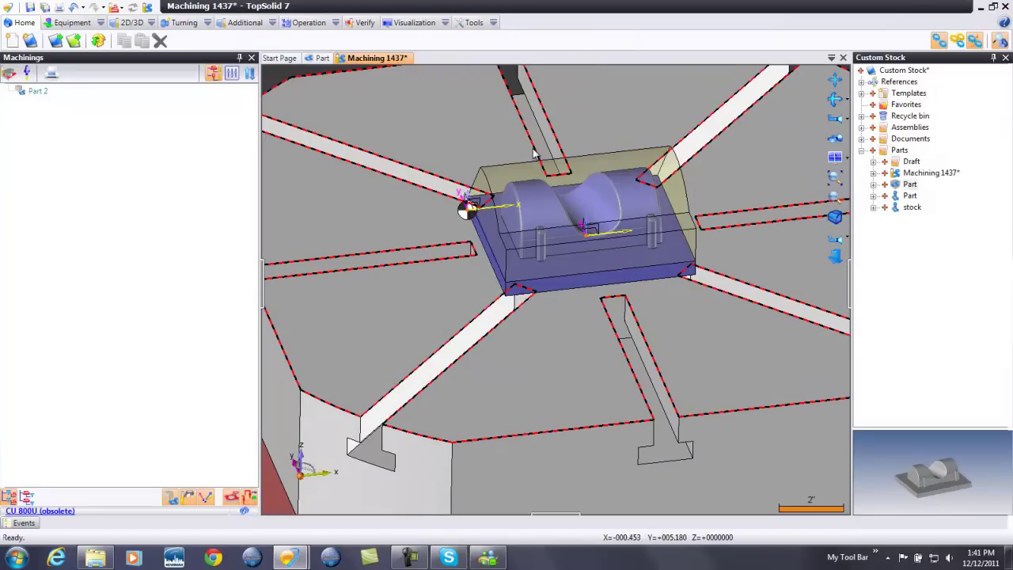
scroll(453, 332, "down", 2)
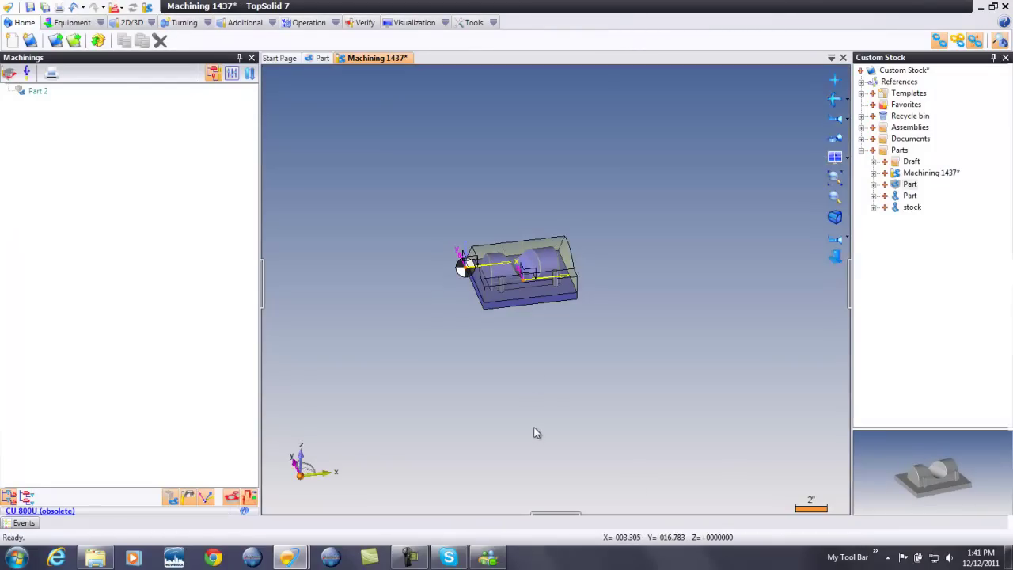
middle_click_drag(534, 433, 552, 323)
scroll(552, 324, "up", 2)
middle_click_drag(657, 357, 676, 340)
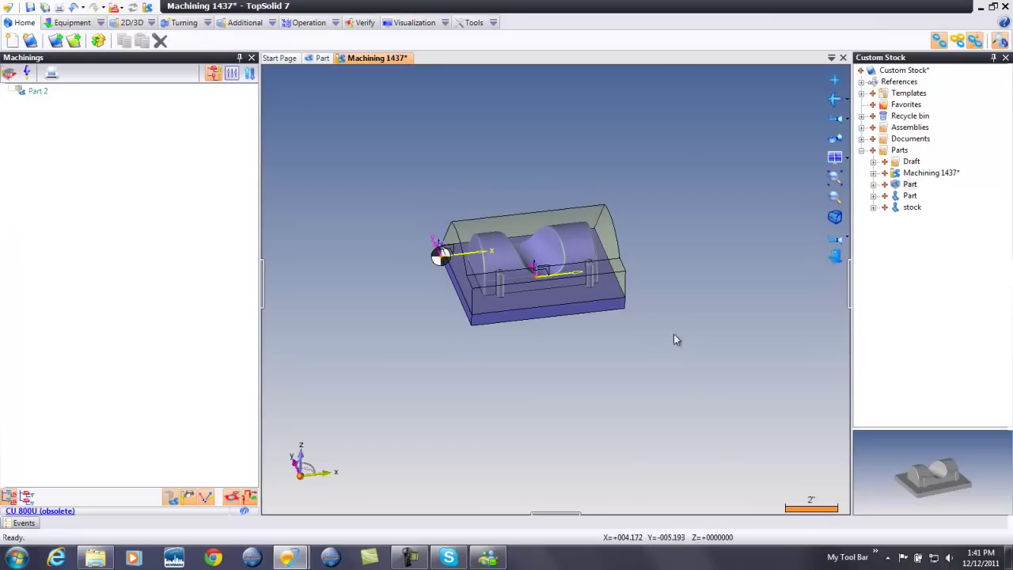
key("ctrl+s")
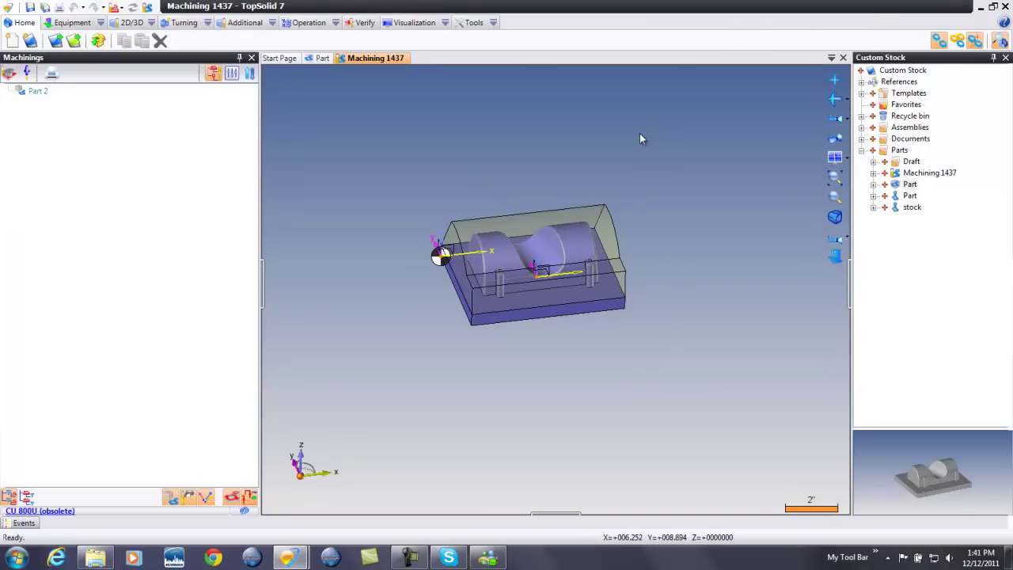
Step: Start a roughing operation leaving 0.02in floor and wall stock with a .05in axial depth
right_click(639, 133)
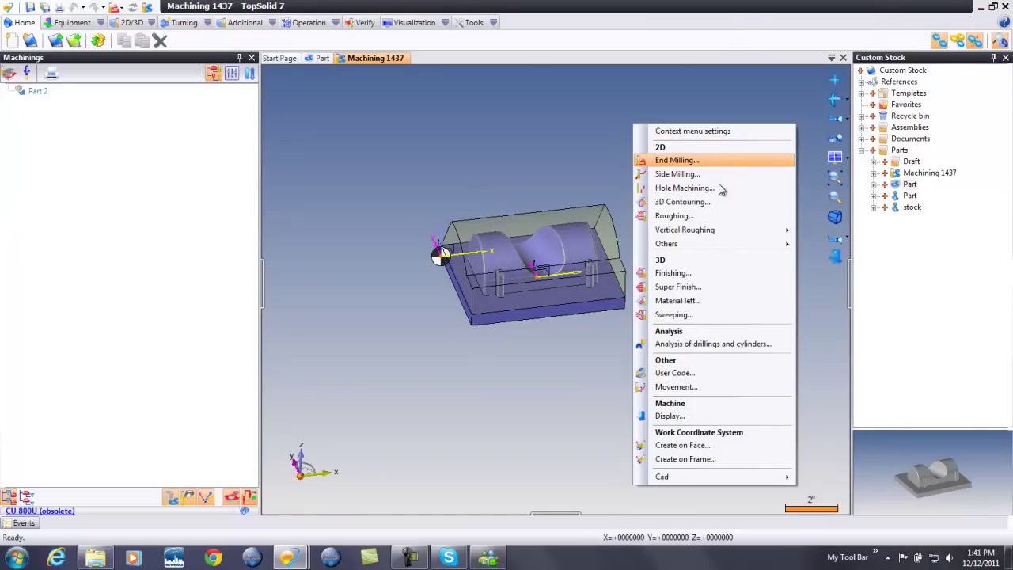
left_click(729, 223)
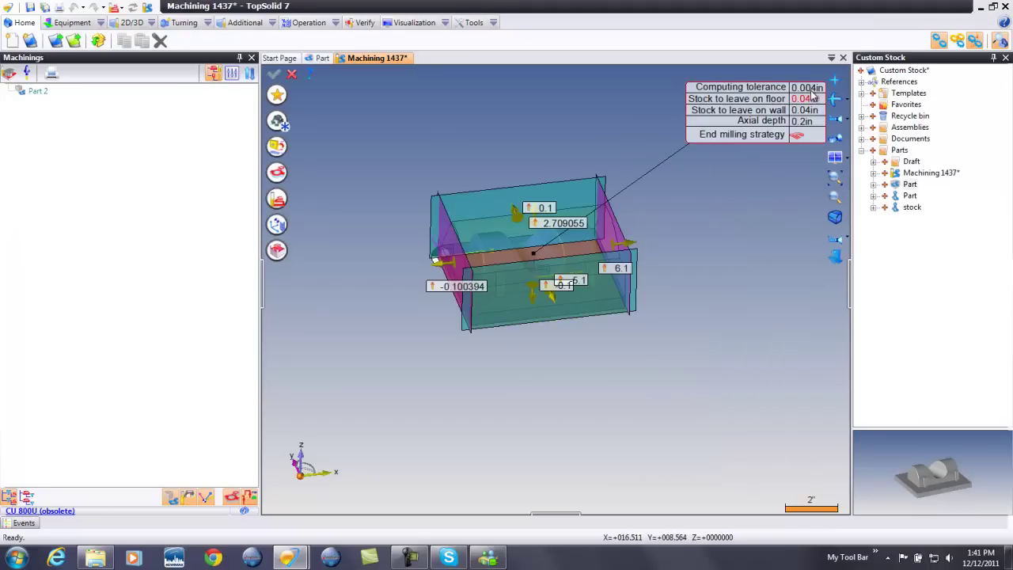
left_click(805, 87)
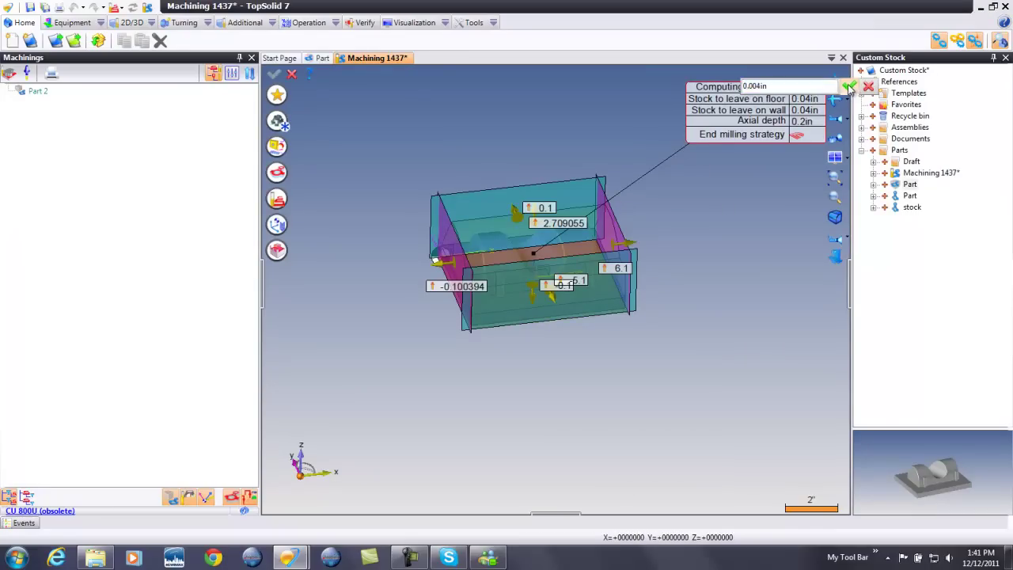
left_click(807, 98)
left_click(810, 98)
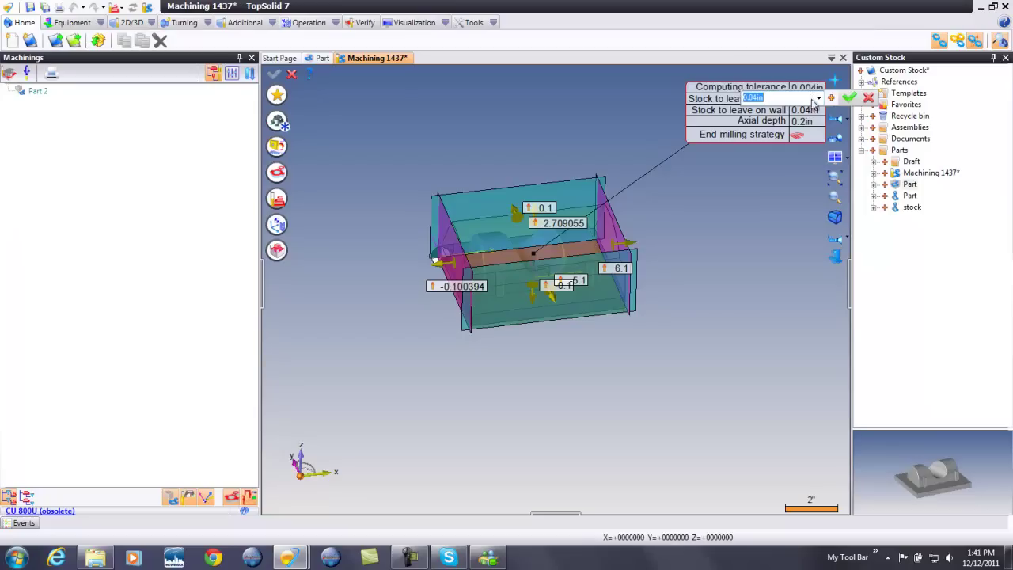
type("0.02")
key("Return")
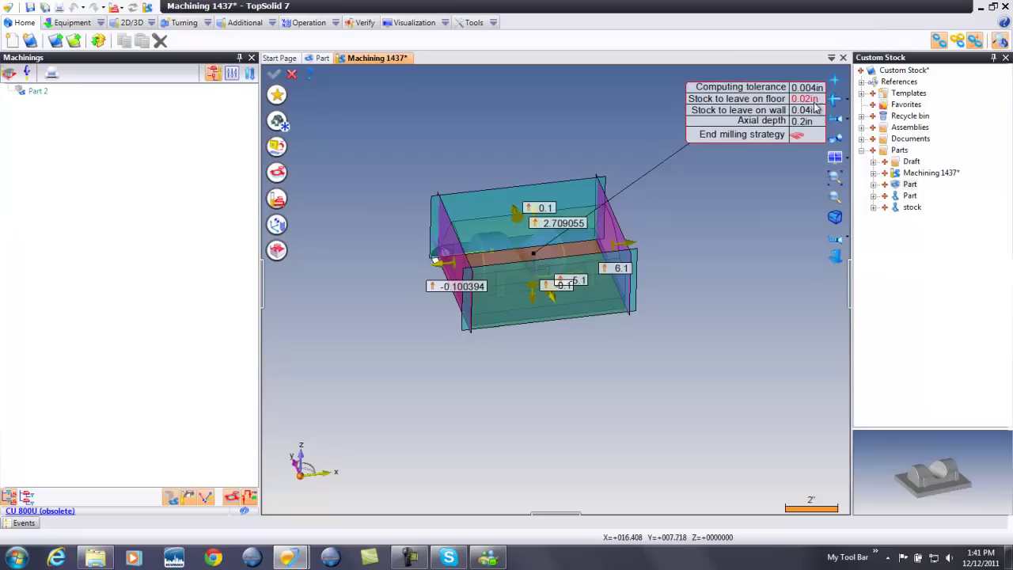
left_click(807, 111)
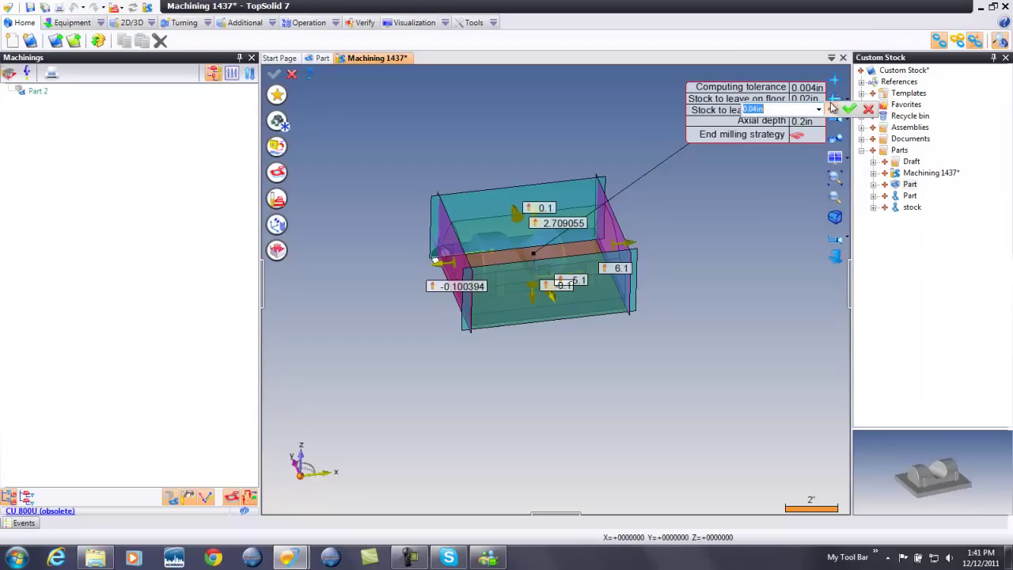
key("Return")
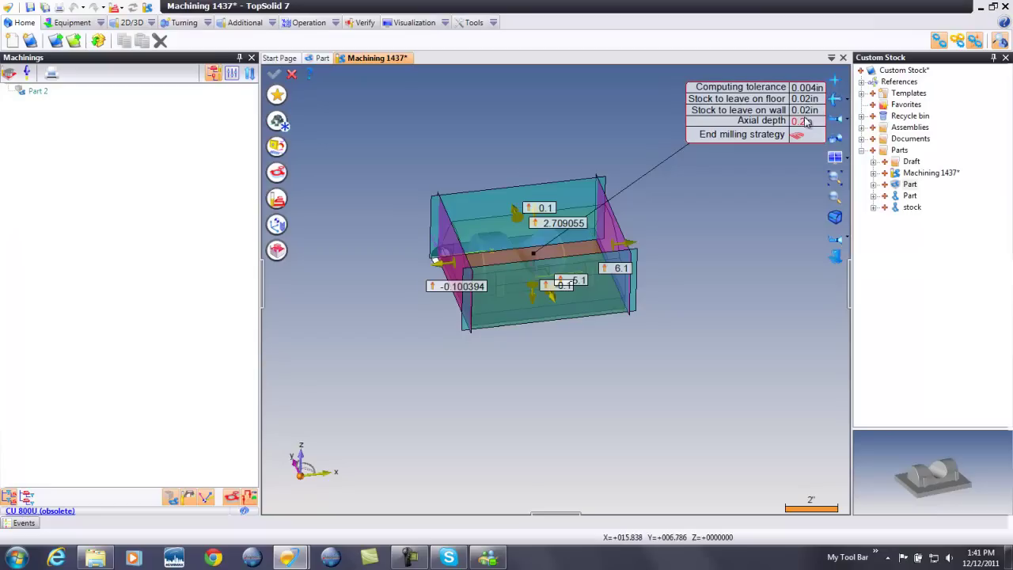
left_click(811, 122)
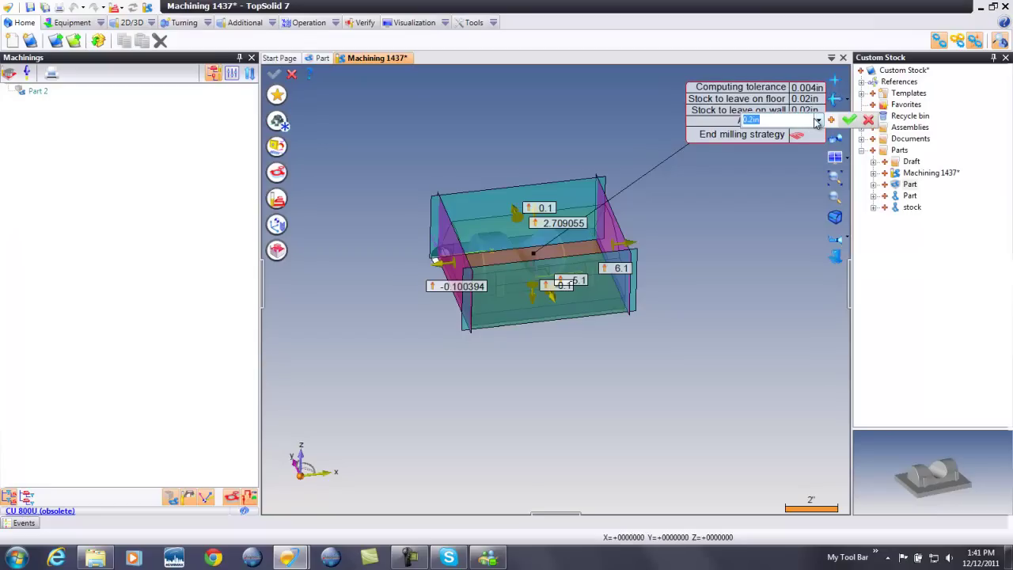
type(".05")
key("Return")
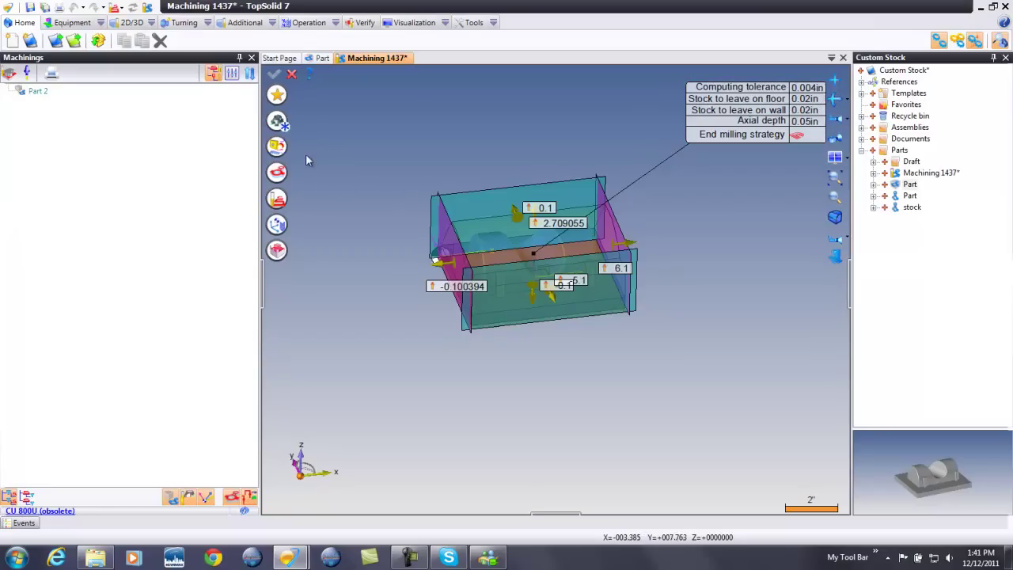
Step: Assign the Slot Mill D0.5 L1.5 SD0.5 from the catalog as the roughing tool
left_click(278, 124)
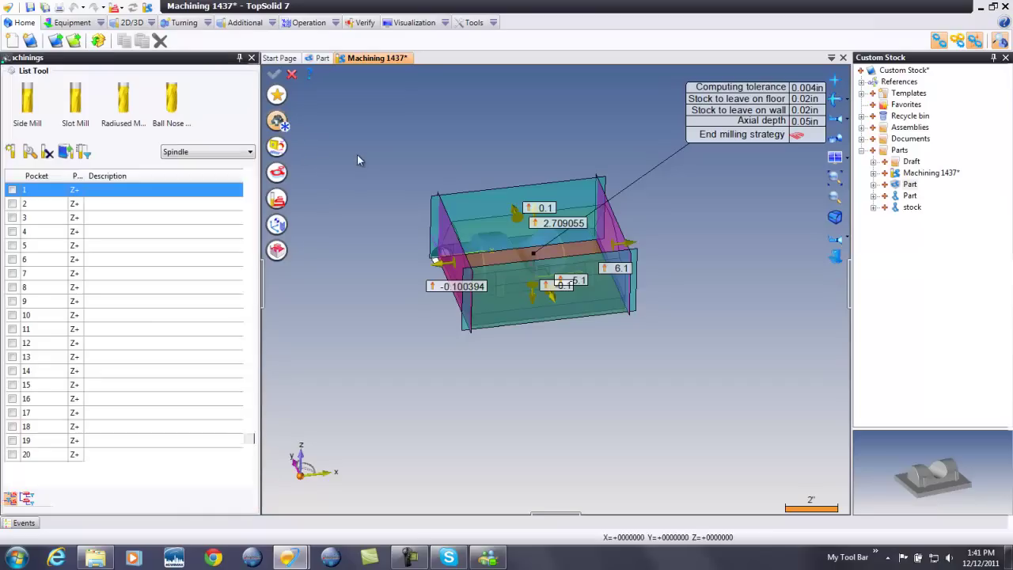
left_click(85, 125)
double_click(103, 193)
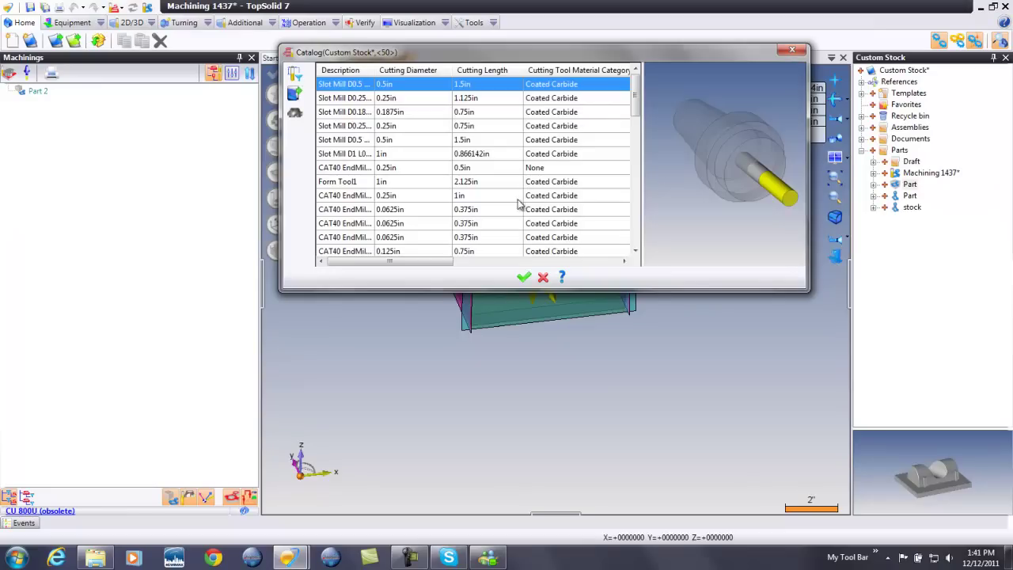
left_click(398, 143)
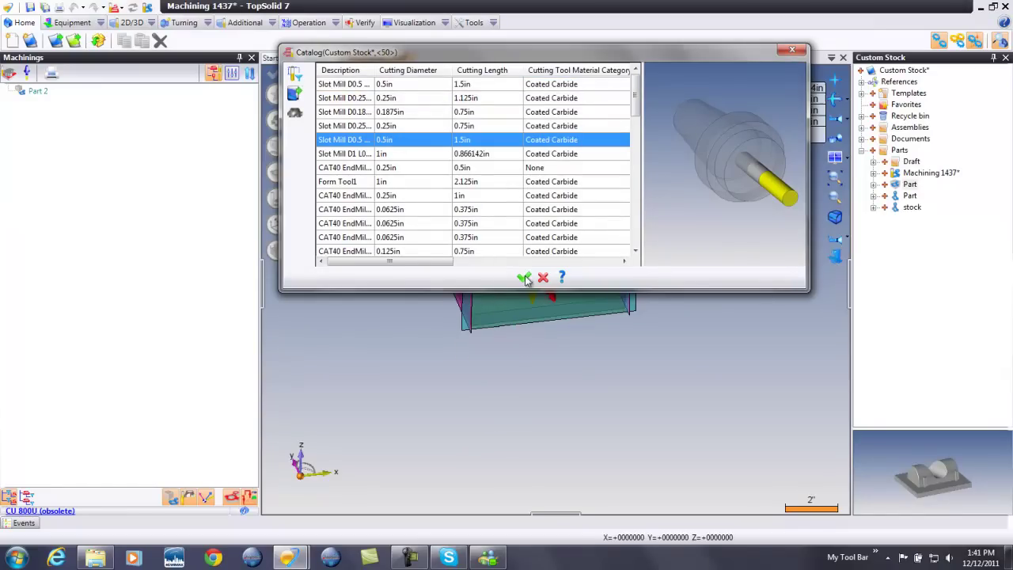
left_click(579, 393)
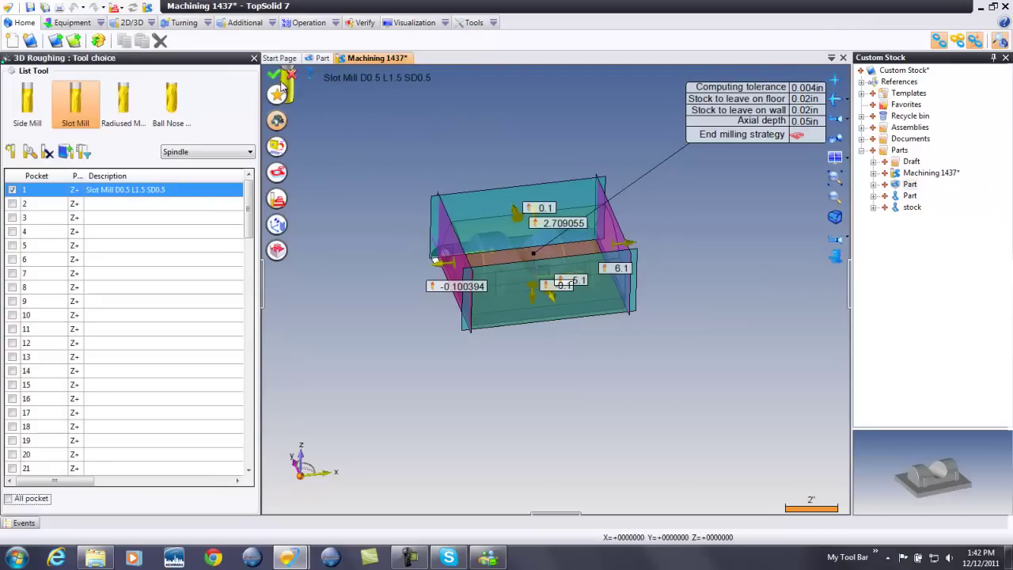
Step: Validate the 3D Roughing, watch its machining simulation, then close the Simulation panel
left_click(278, 151)
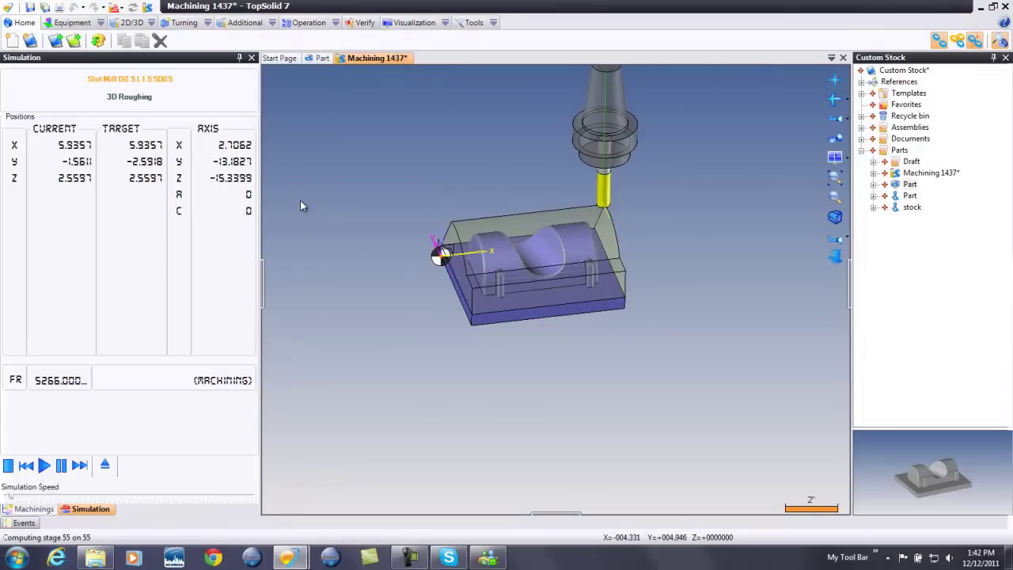
middle_click_drag(558, 328, 464, 346)
scroll(545, 222, "up", 5)
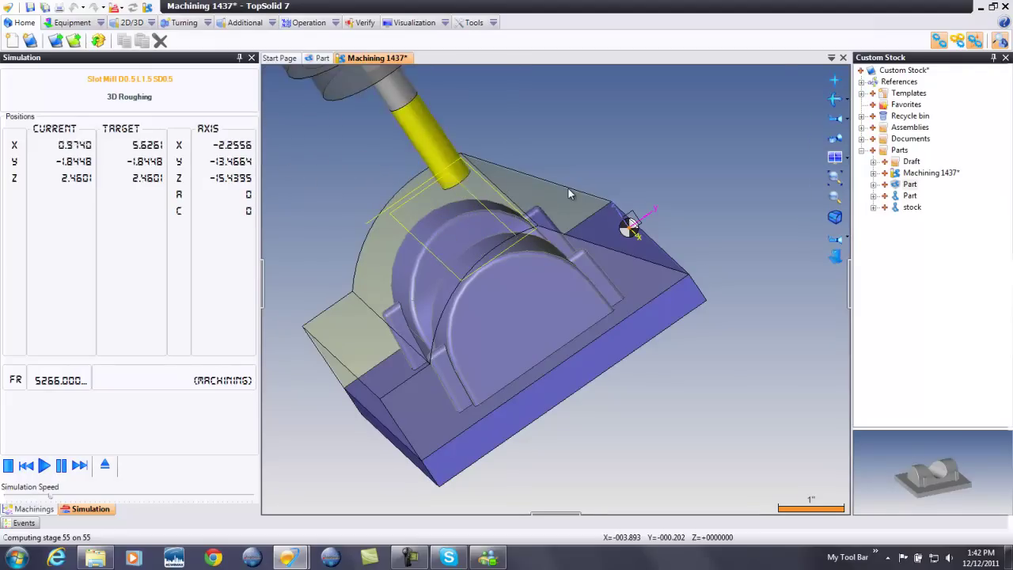
left_click(106, 467)
Step: Display the 3D Roughing toolpath and show CU 800U times: 00:11:19 total, 00:10:37 working, 00:00:42 rapid
left_click(67, 127)
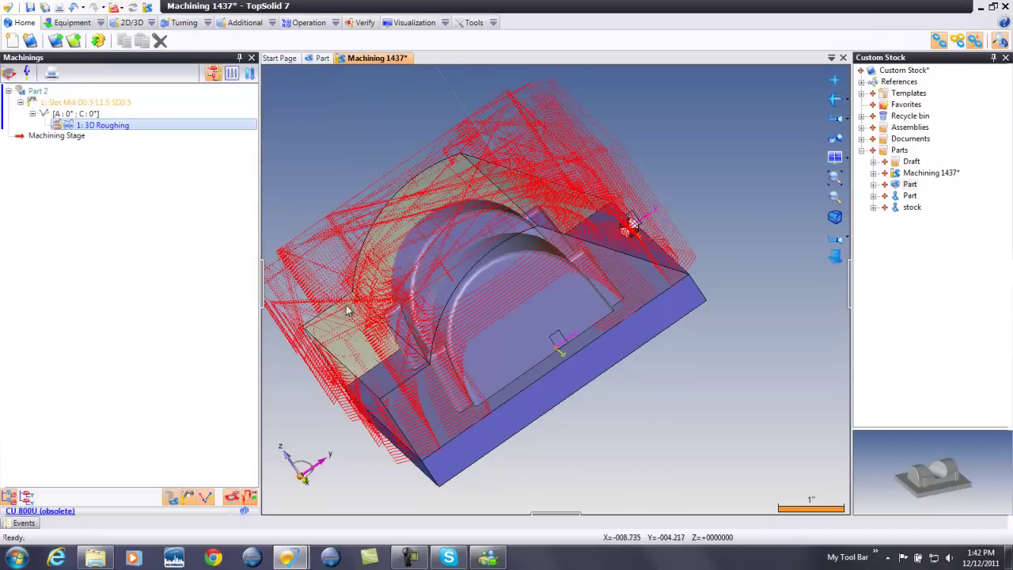
mouse_move(640, 391)
middle_mouse_down()
mouse_move(719, 357)
mouse_move(686, 393)
mouse_move(612, 412)
middle_mouse_up()
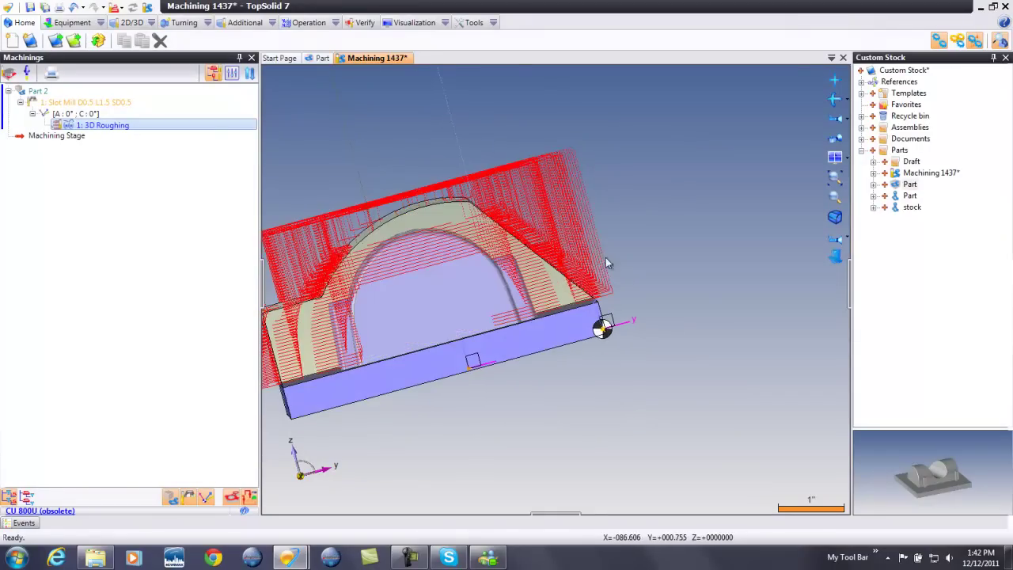
scroll(667, 419, "down", 2)
middle_click_drag(588, 446, 641, 455)
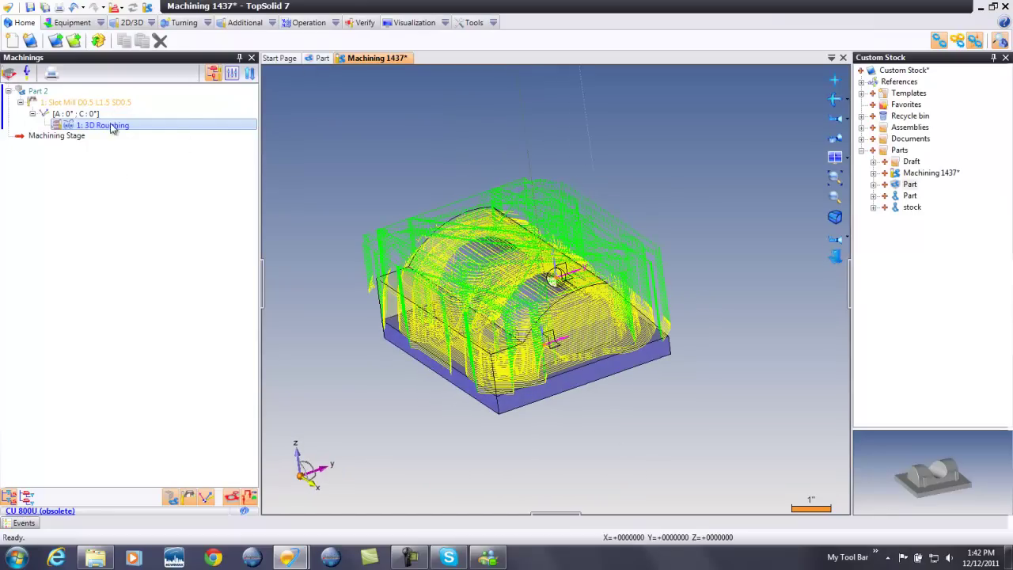
left_click(244, 510)
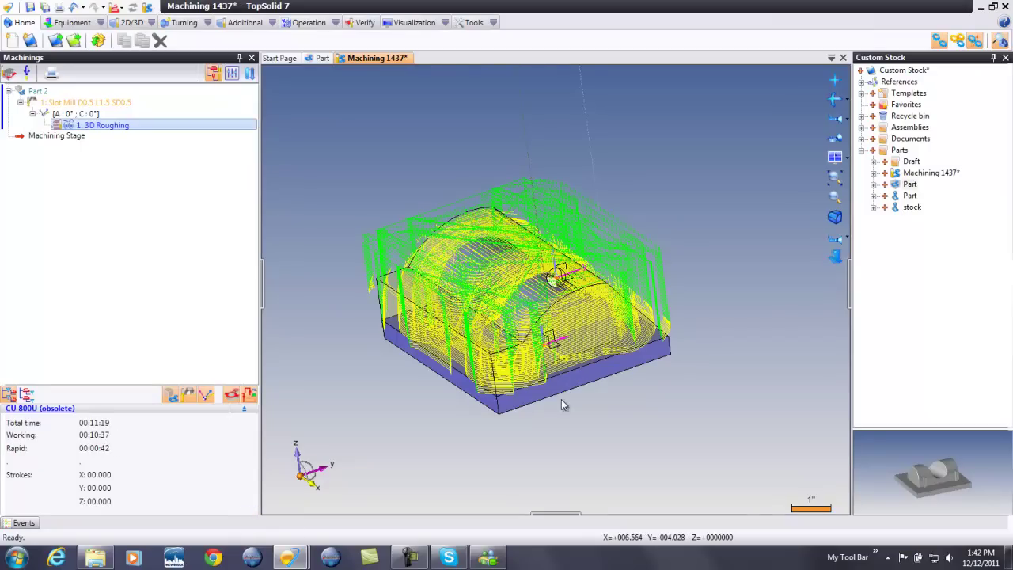
scroll(561, 405, "up", 2)
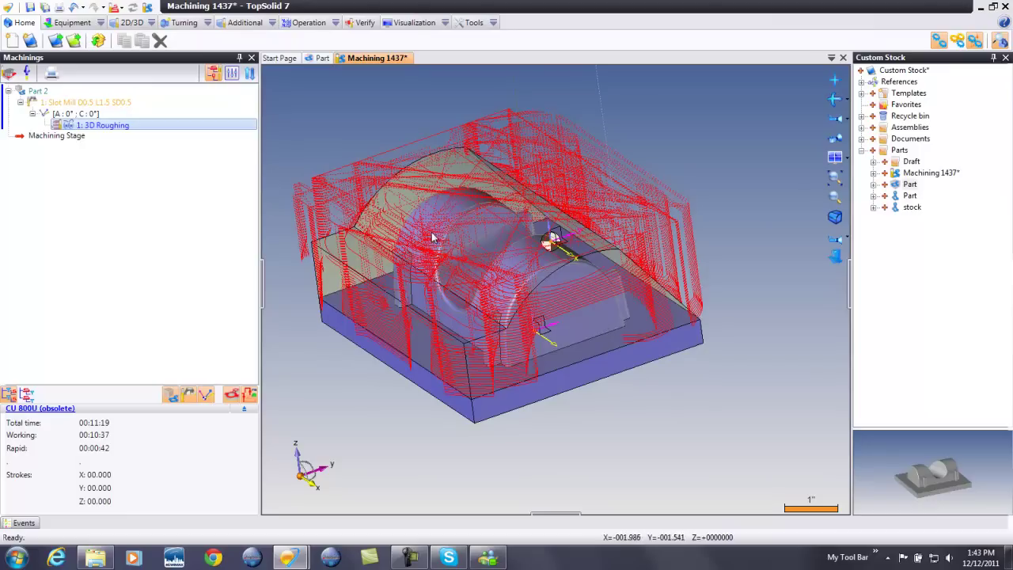
Step: Reopen the 3D Roughing and set its axial depth to 0.5in
double_click(355, 193)
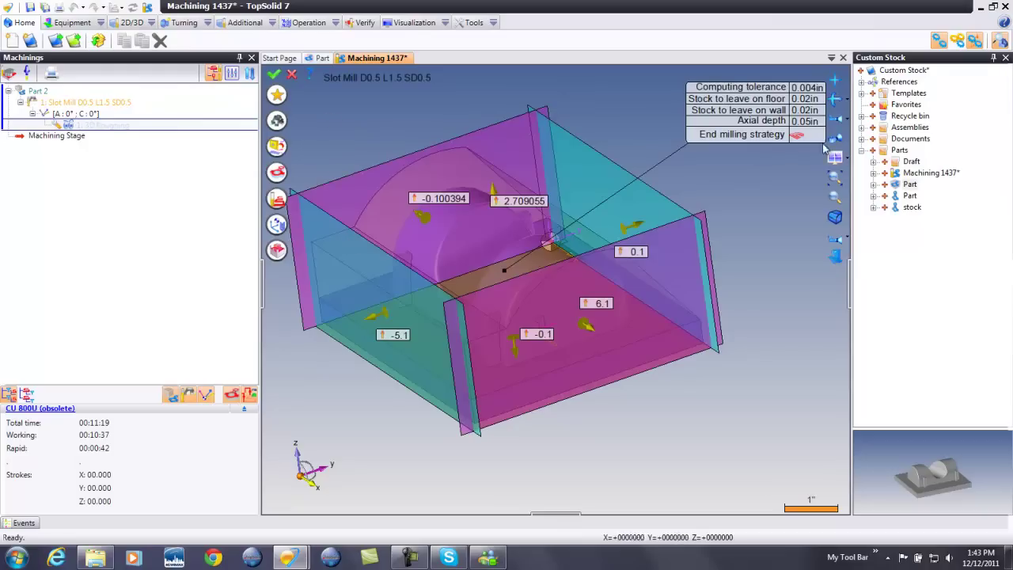
left_click(815, 121)
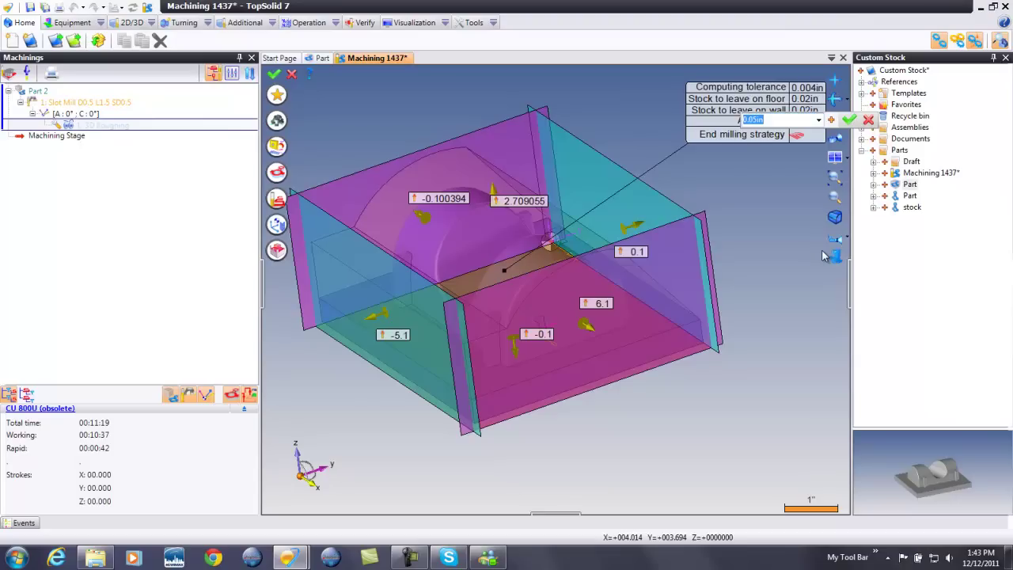
type(".5")
key("Return")
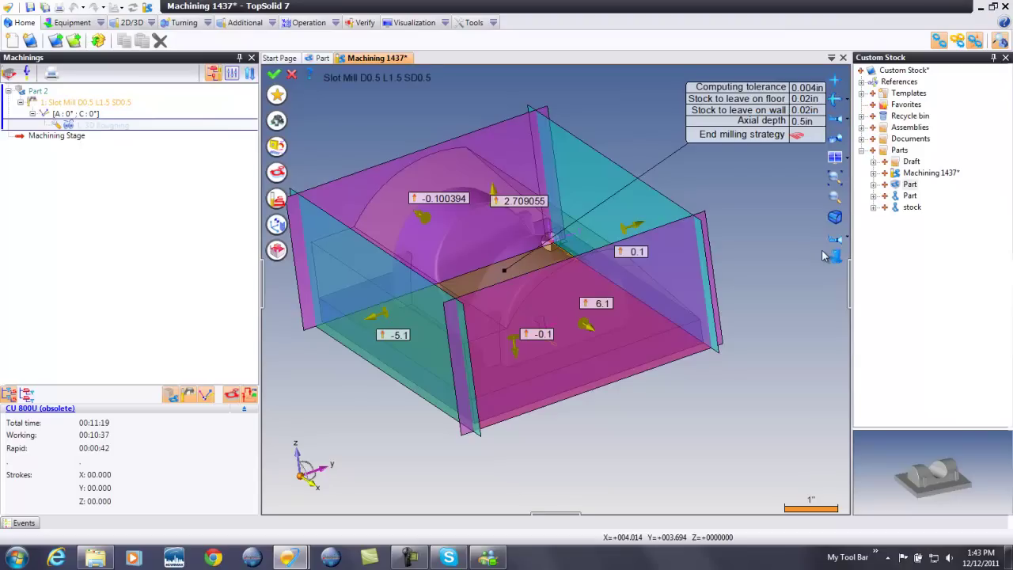
Step: In Settings, use 20% step over and scallop optimization at 0.001in with 0.05in minimal step
left_click(275, 207)
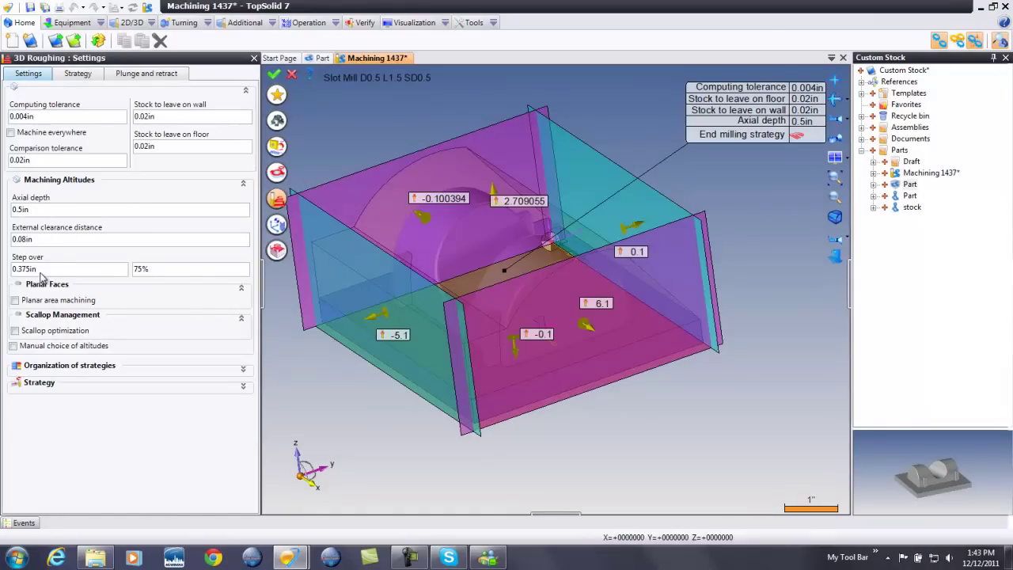
left_click(157, 272)
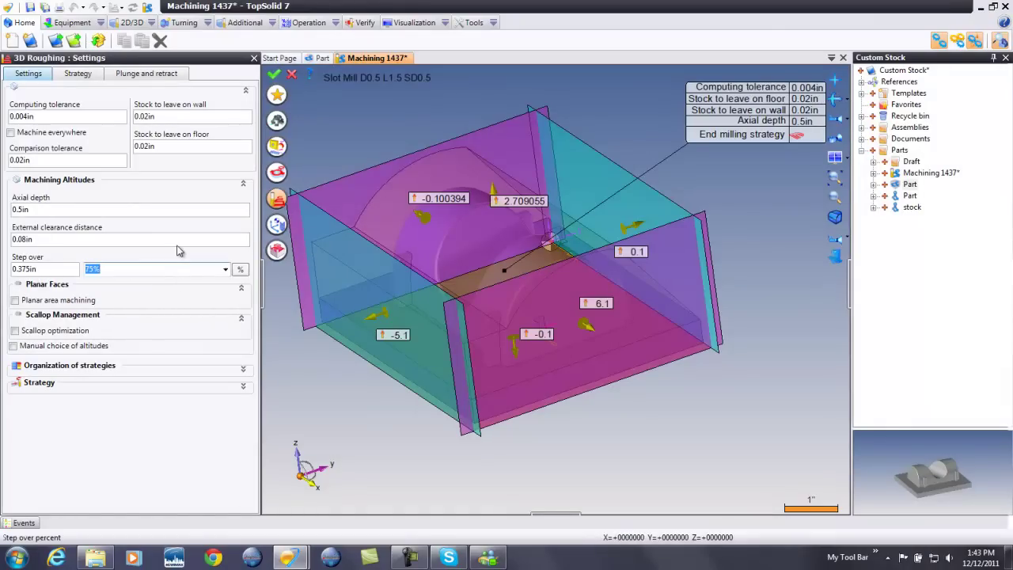
key("Tab")
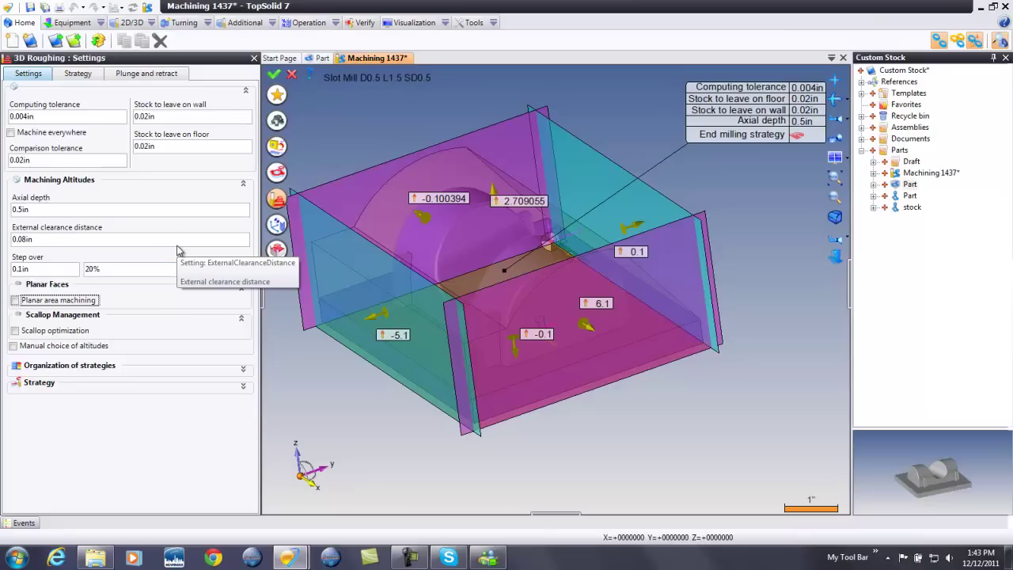
left_click(15, 331)
double_click(44, 361)
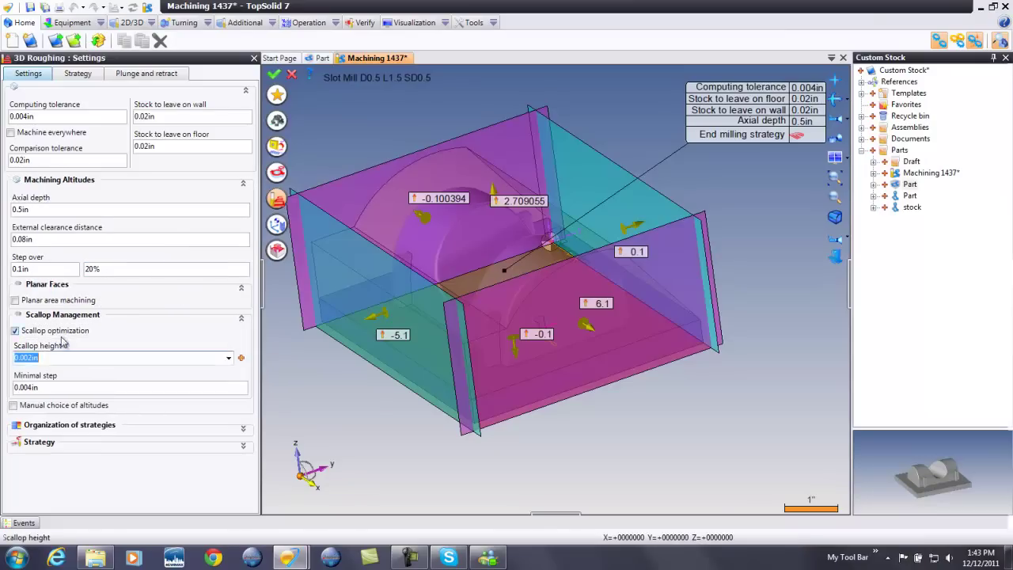
type("0.001")
key("Tab")
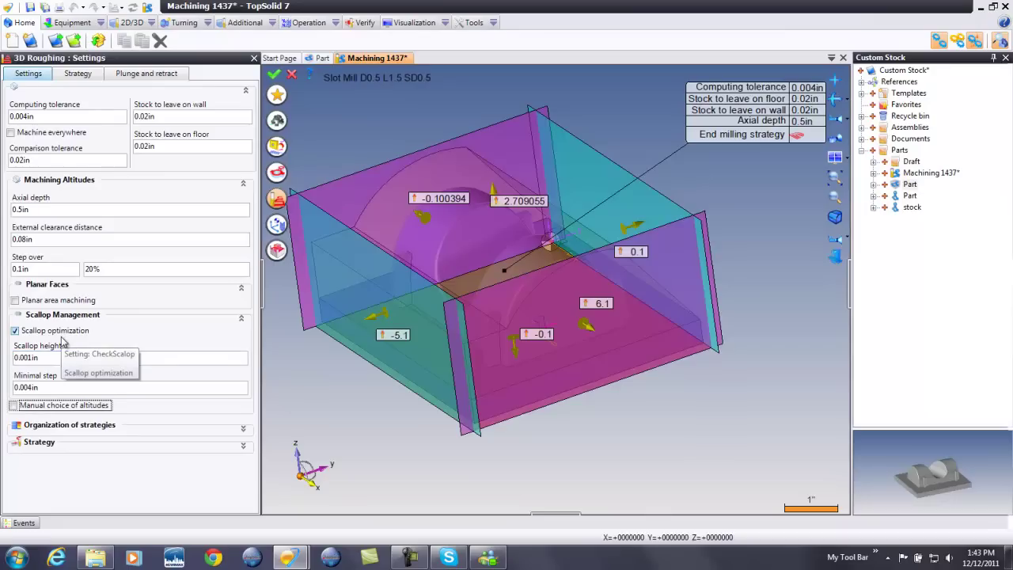
double_click(41, 385)
type(".05")
key("shift+Tab")
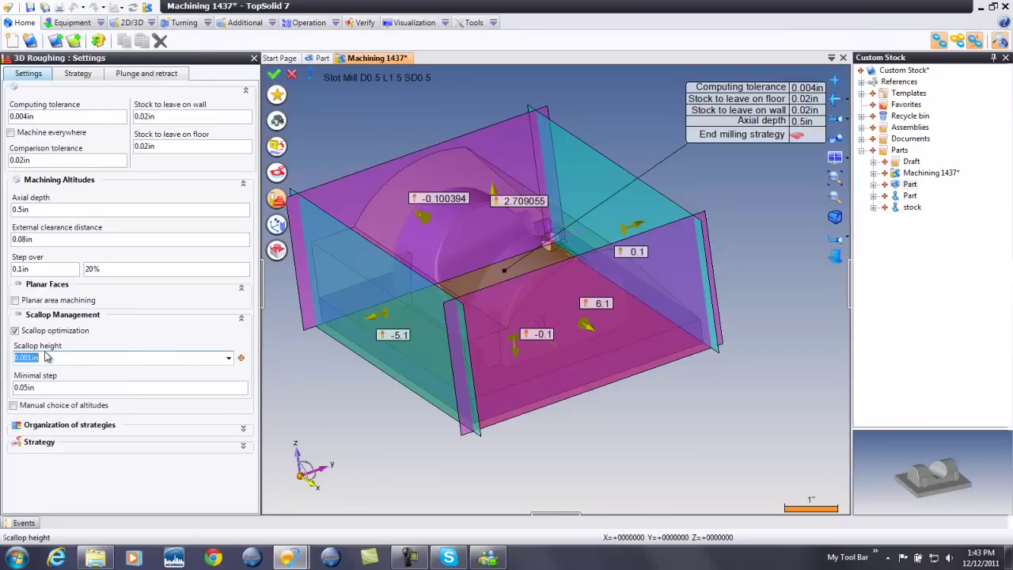
Step: Enable planar area machining with 0.25 step over and validate the roughing
left_click(15, 300)
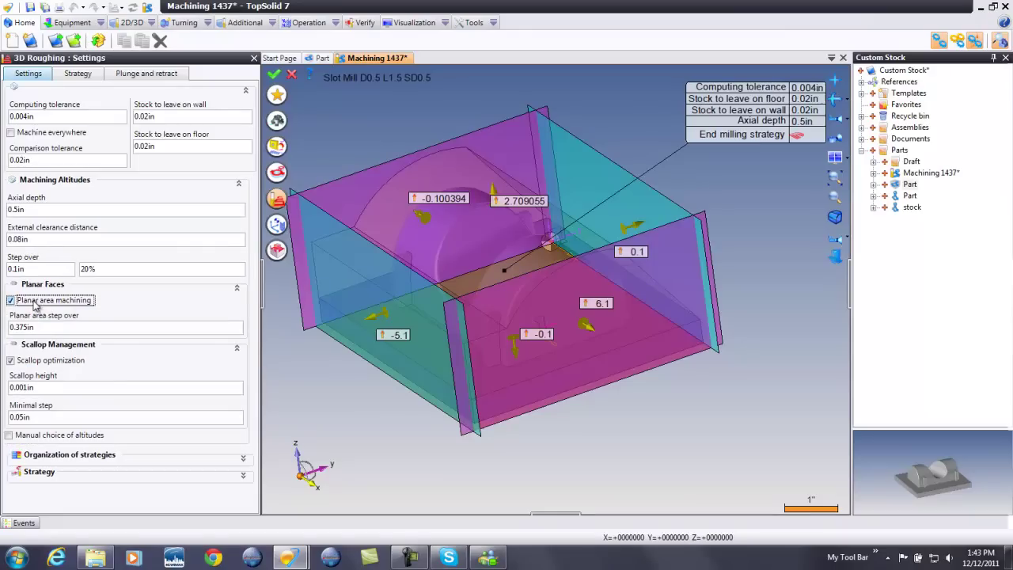
double_click(43, 326)
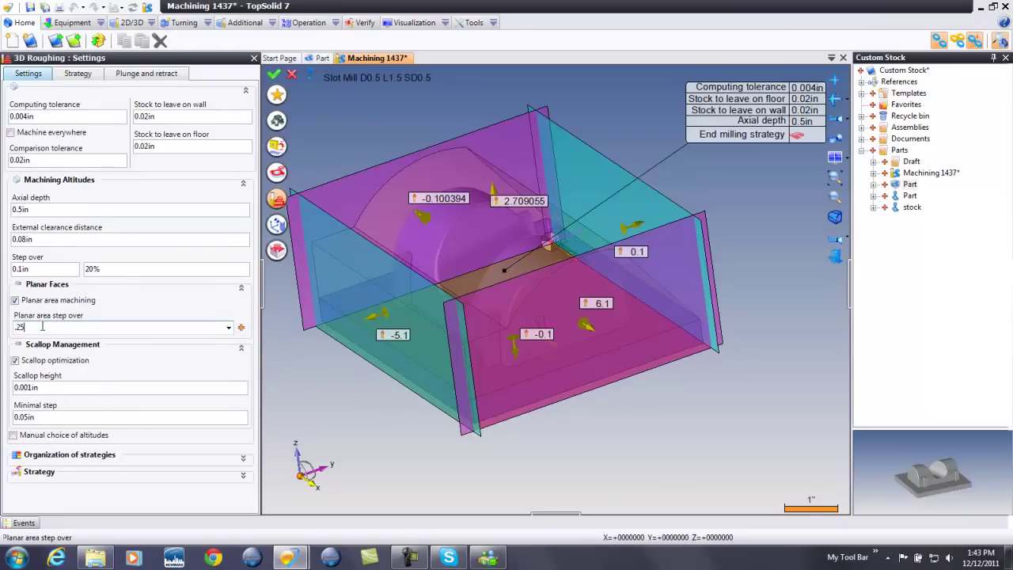
key("Tab")
left_click(274, 73)
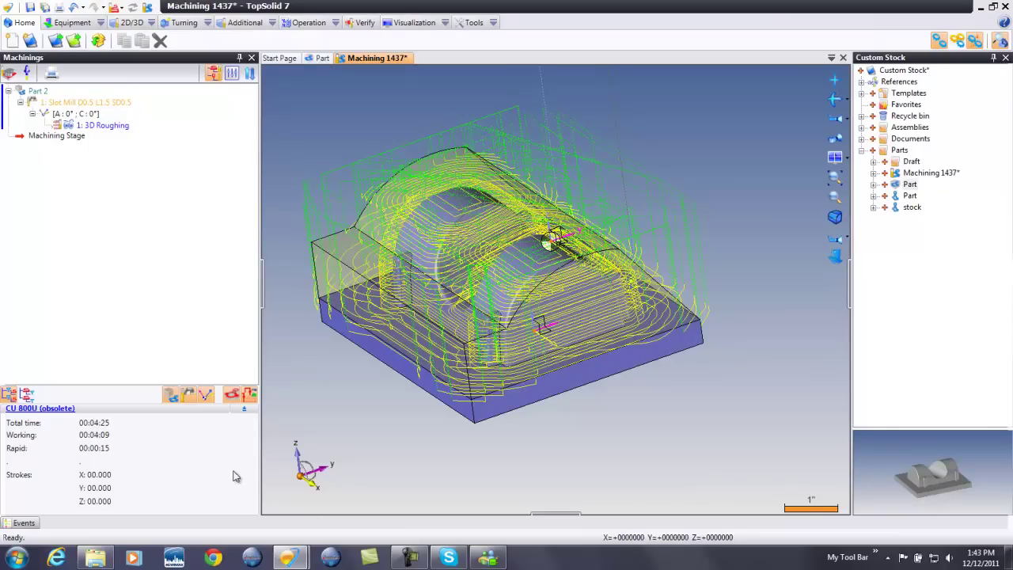
Step: Orbit and zoom around the part to inspect the 3D Roughing toolpath
middle_click_drag(514, 479, 467, 452)
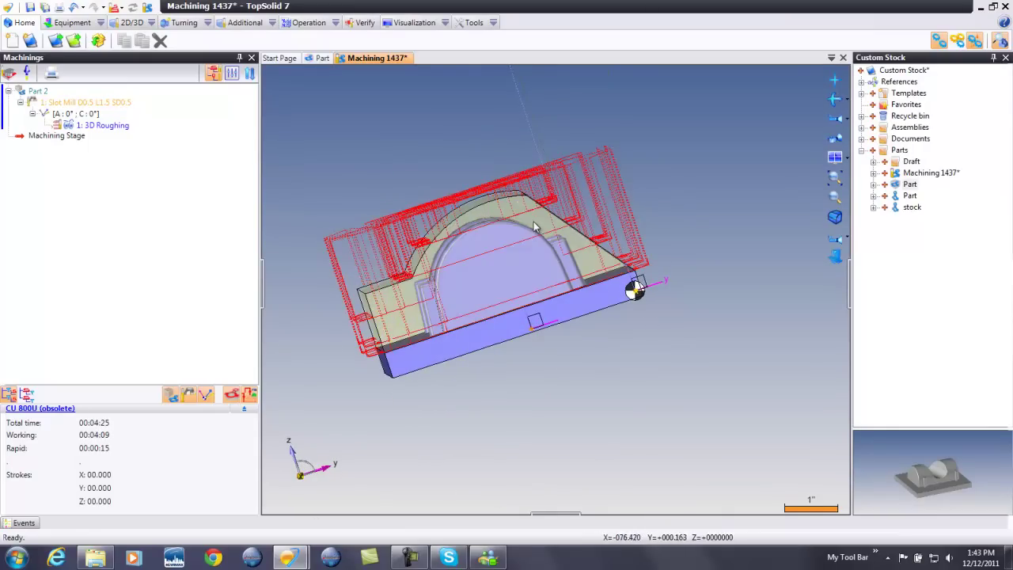
middle_click_drag(573, 368, 500, 435)
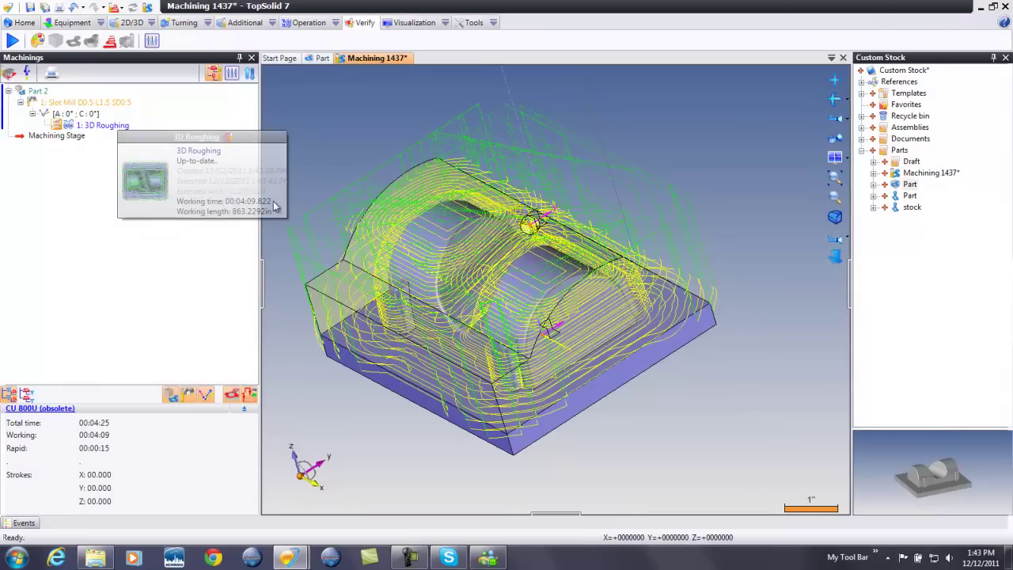
scroll(499, 375, "down", 5)
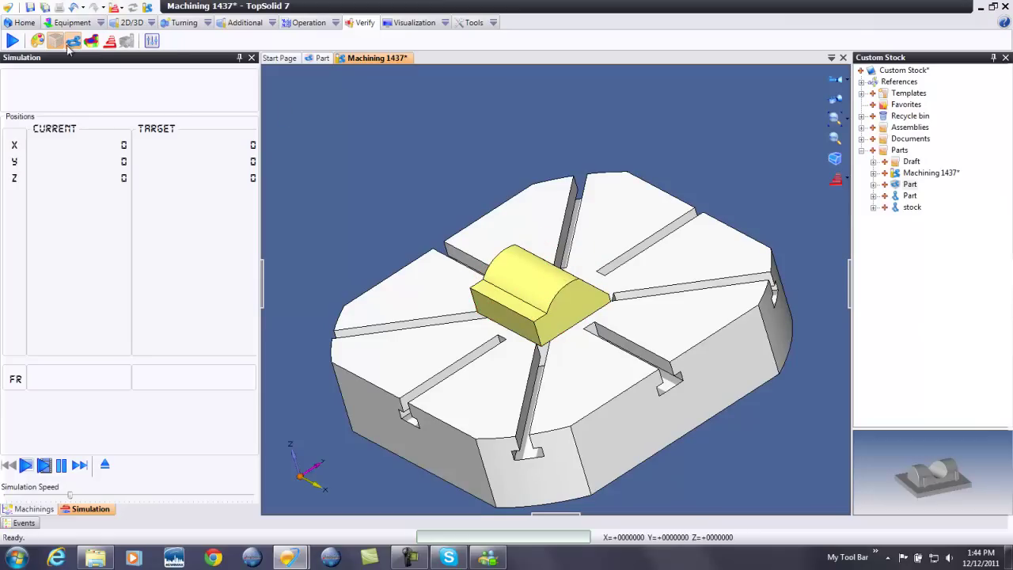
Step: Play the 3D Roughing simulation and watch both arches cut into stepped layers
left_click(45, 467)
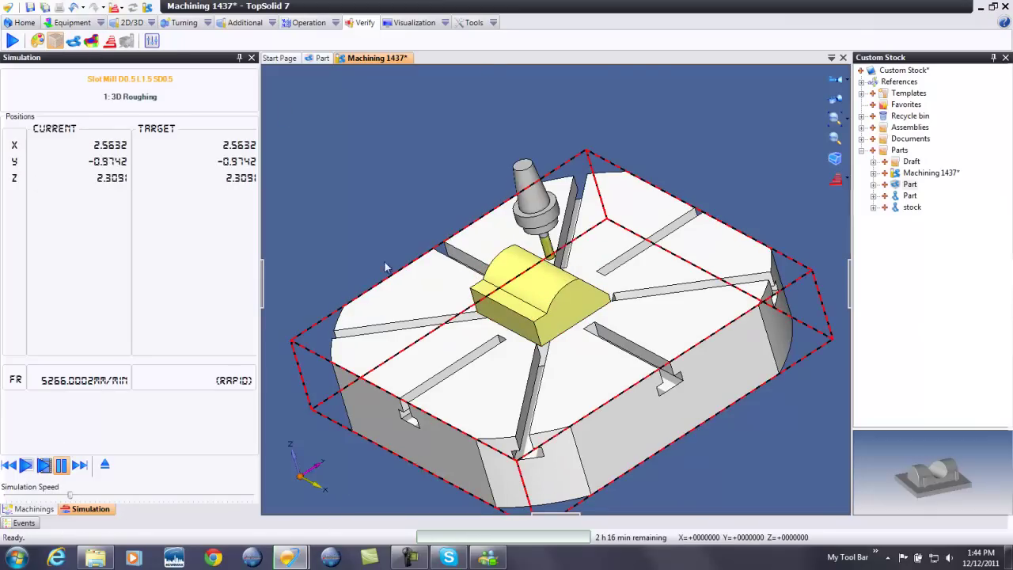
middle_click_drag(418, 161, 454, 138)
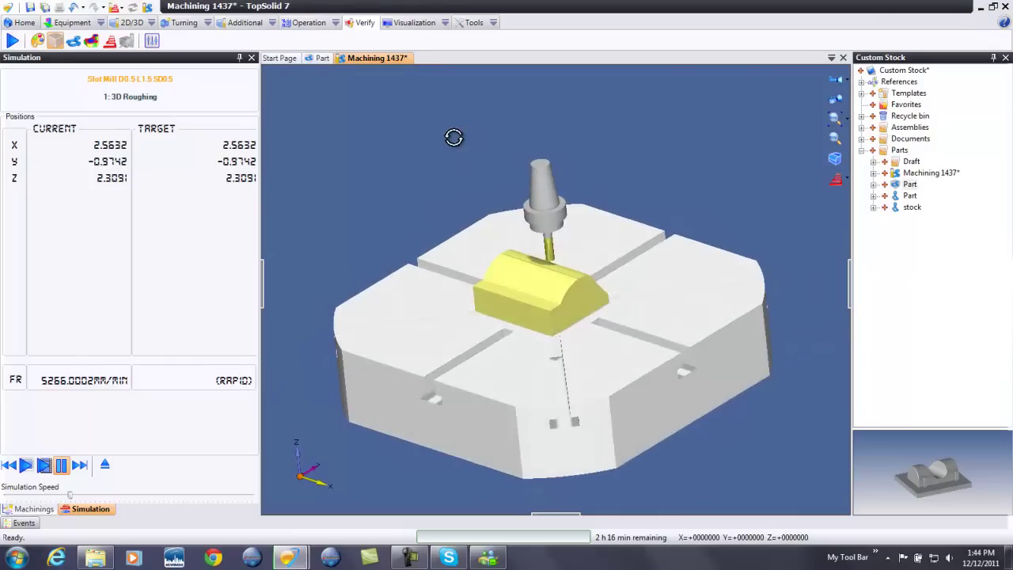
scroll(537, 247, "up", 5)
scroll(537, 248, "down", 3)
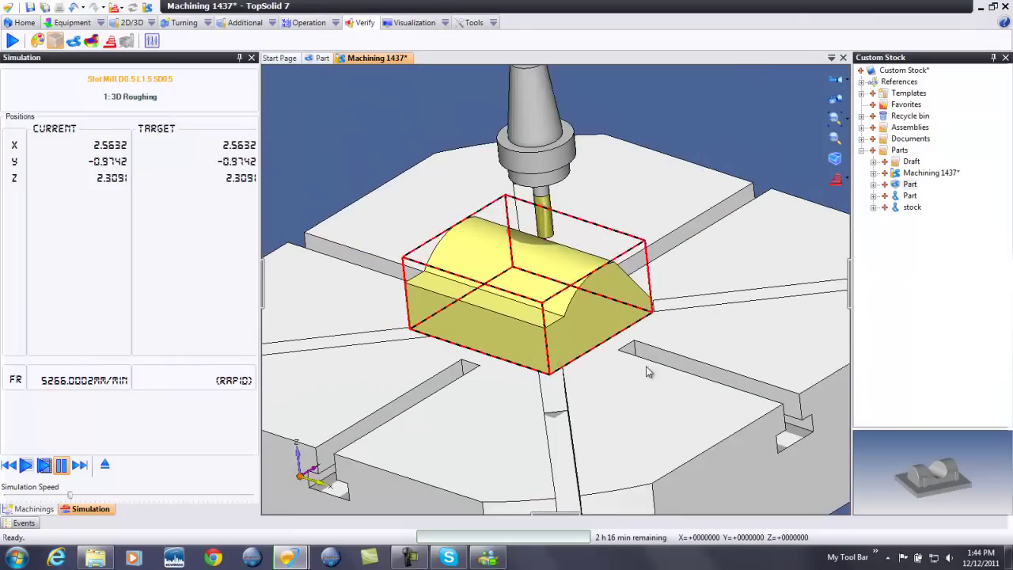
middle_click_drag(740, 158, 685, 160)
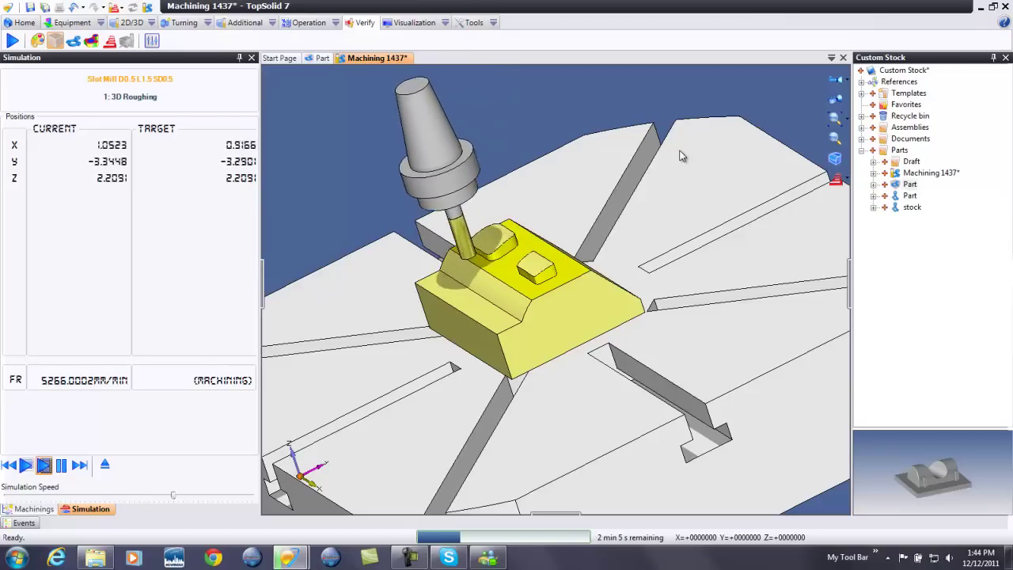
middle_click_drag(683, 156, 601, 210)
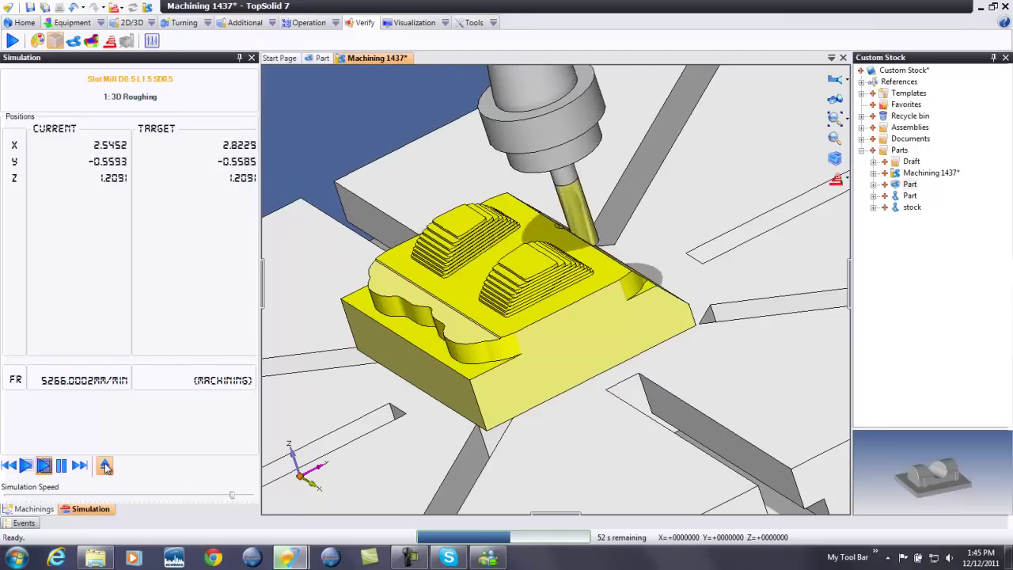
Step: Exit the simulation, zoom in on the pillars and toolpaths, then back out to the whole part
left_click(106, 466)
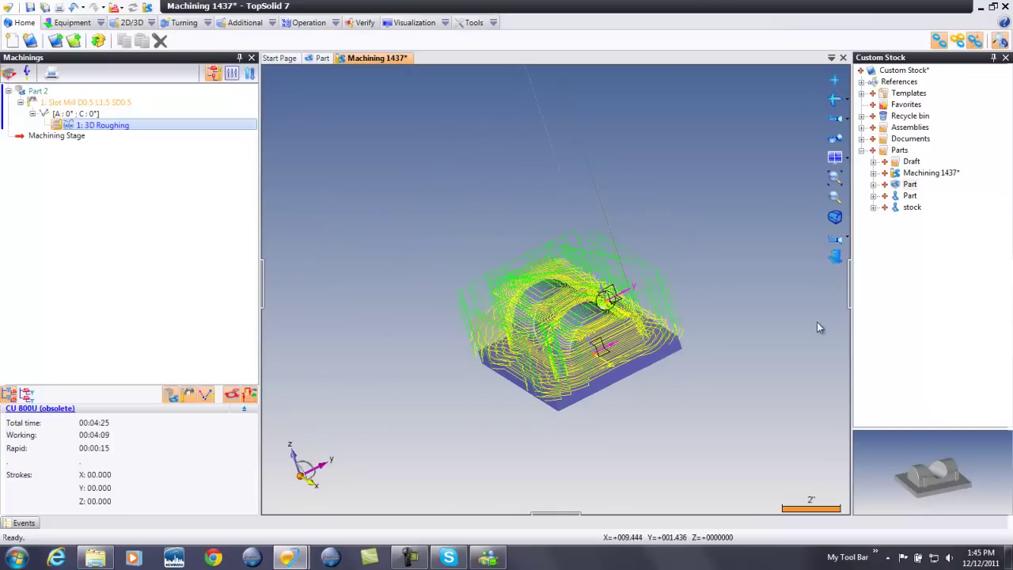
mouse_move(502, 163)
middle_mouse_down()
mouse_move(583, 154)
mouse_move(495, 173)
middle_mouse_up()
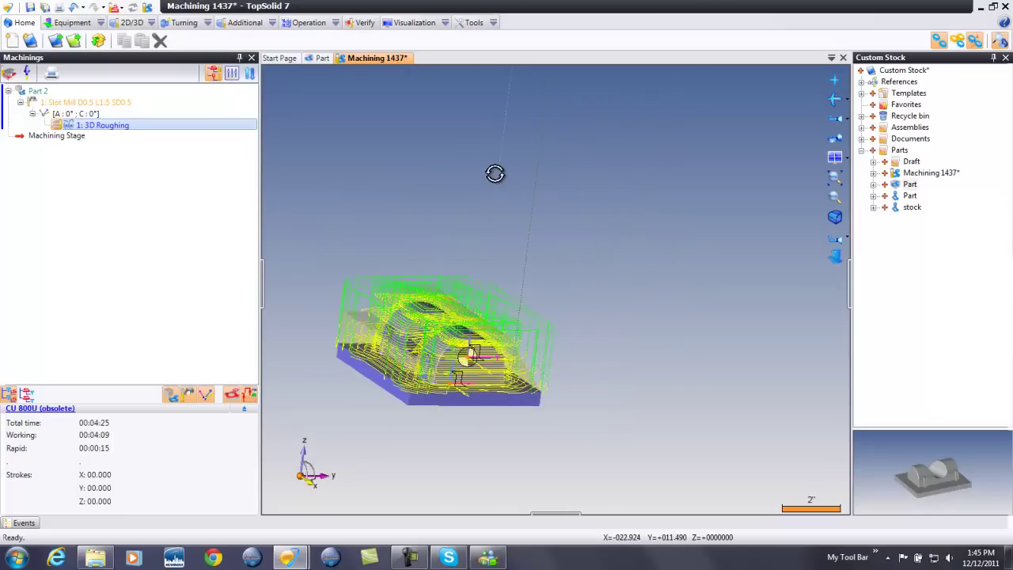
scroll(527, 364, "up", 5)
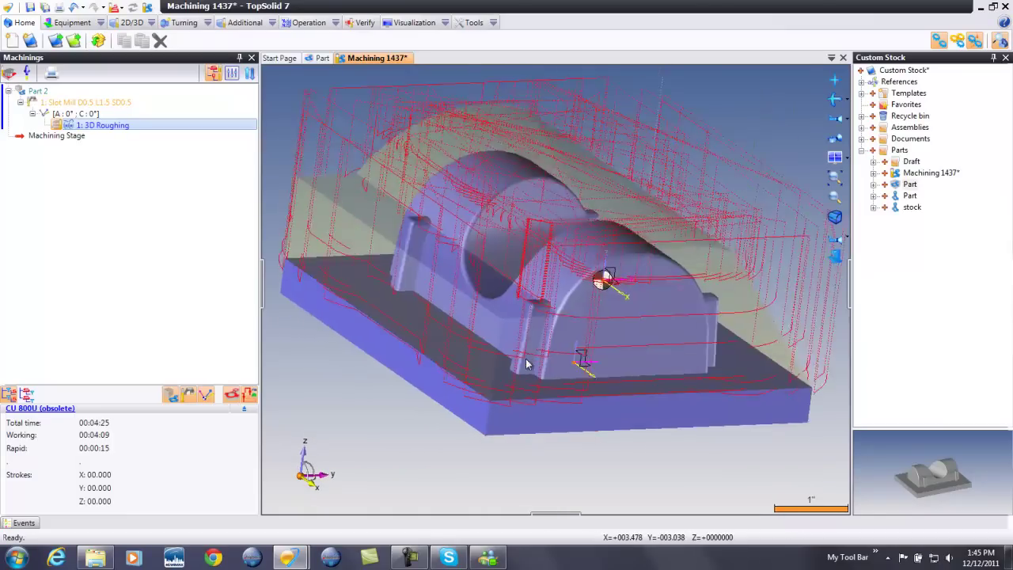
scroll(531, 352, "up", 3)
scroll(487, 457, "up", 2)
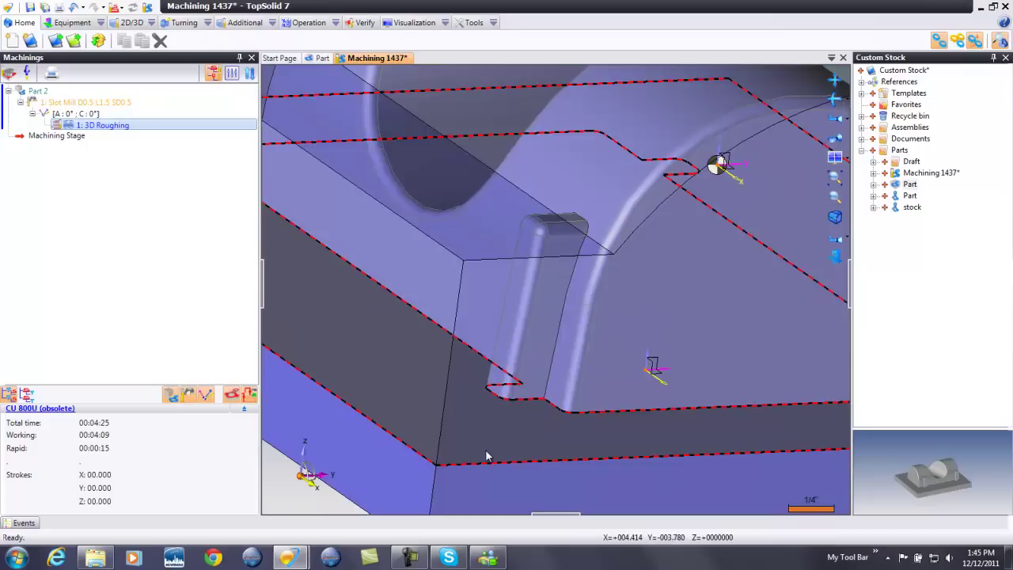
scroll(544, 372, "up", 2)
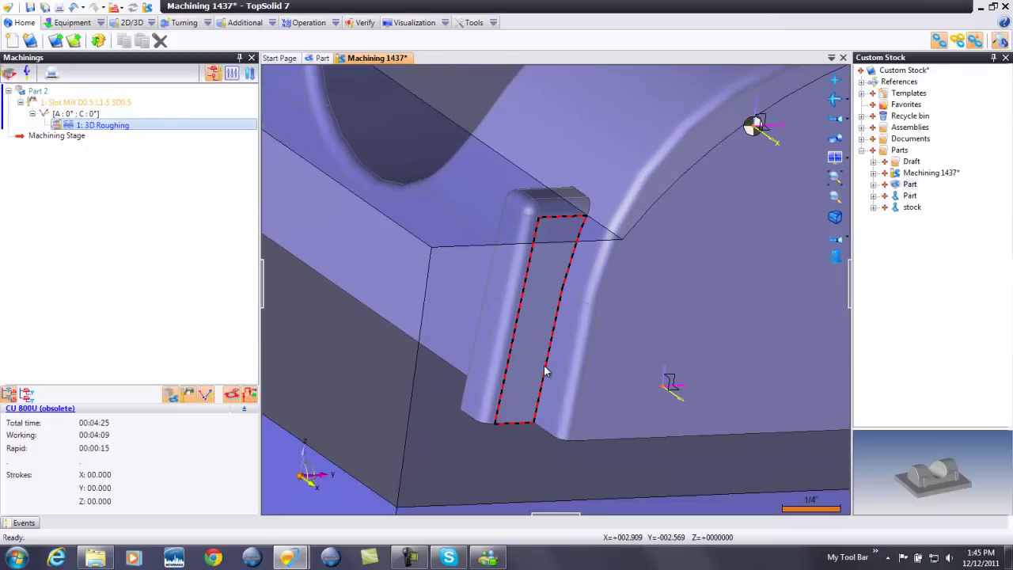
scroll(593, 348, "down", 5)
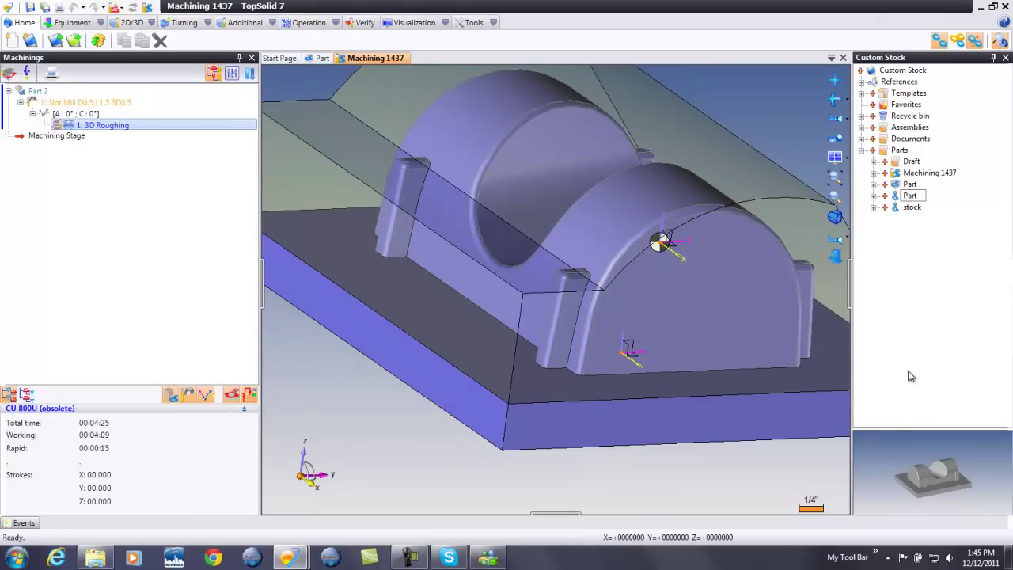
key("ctrl+a")
Step: Open the Part and fillet the pillar edges at 0.125in radius
double_click(907, 197)
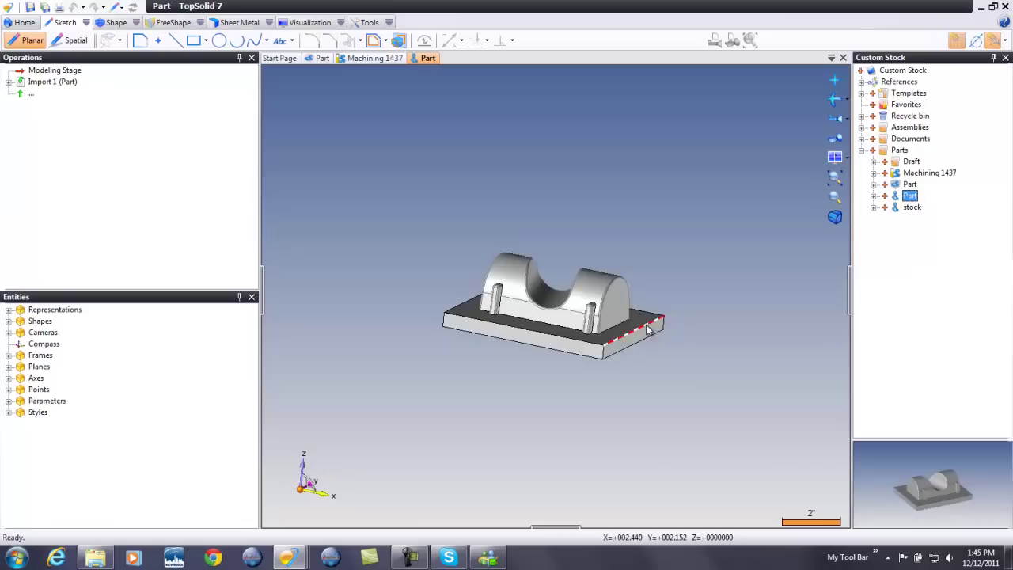
scroll(617, 345, "up", 5)
scroll(529, 238, "up", 4)
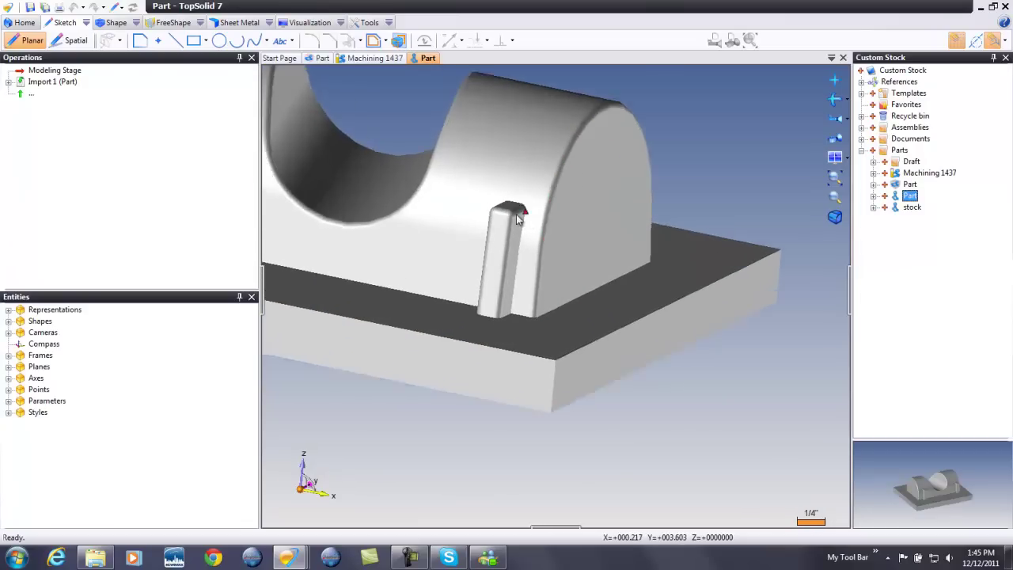
right_click(528, 238)
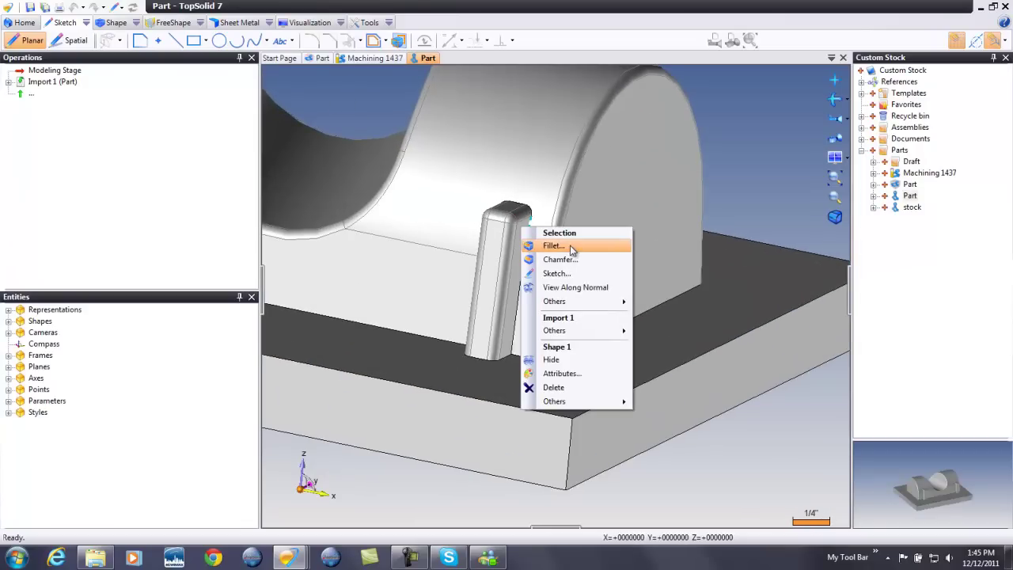
left_click(570, 246)
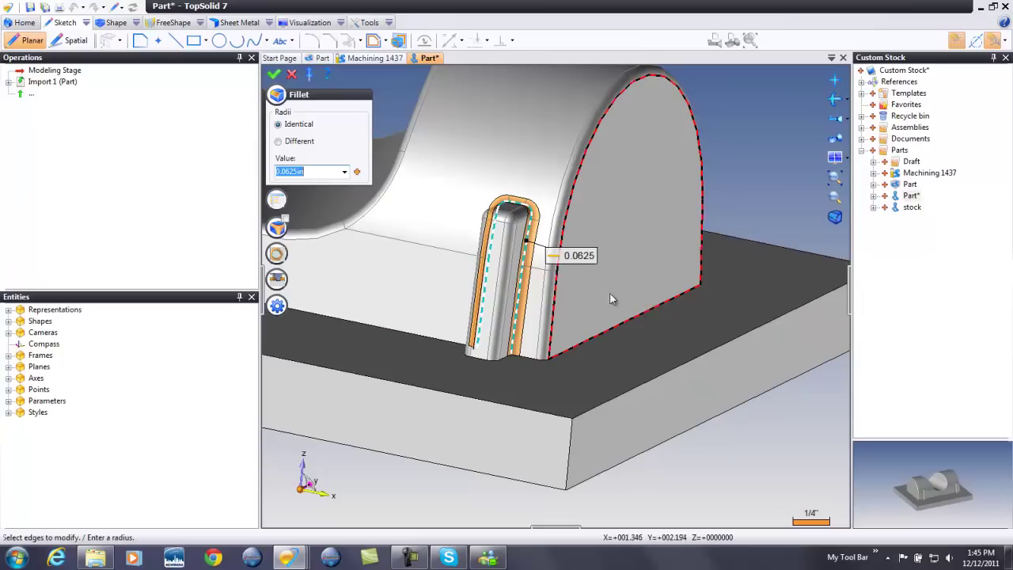
type(".125")
key("Return")
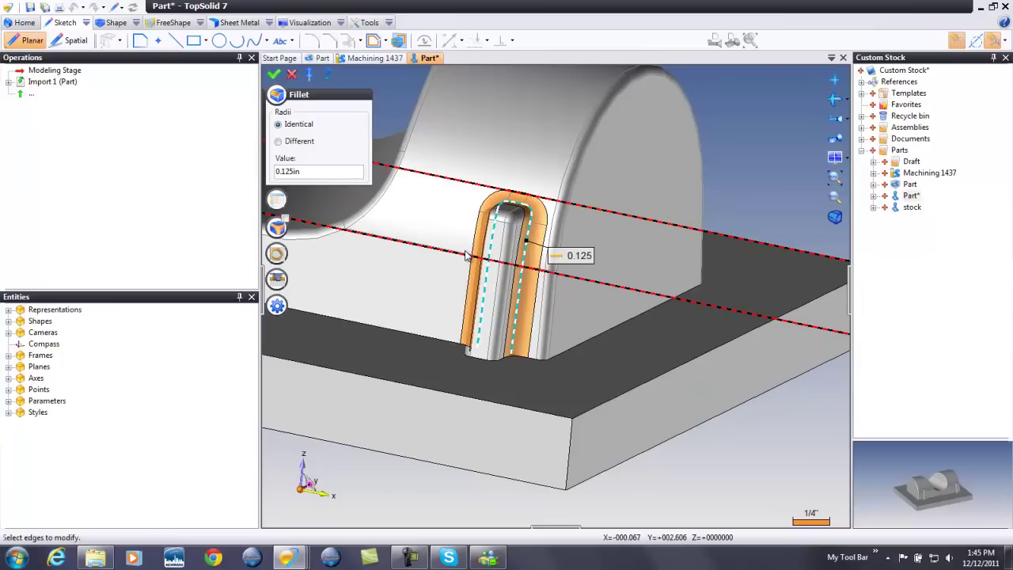
scroll(446, 305, "down", 3)
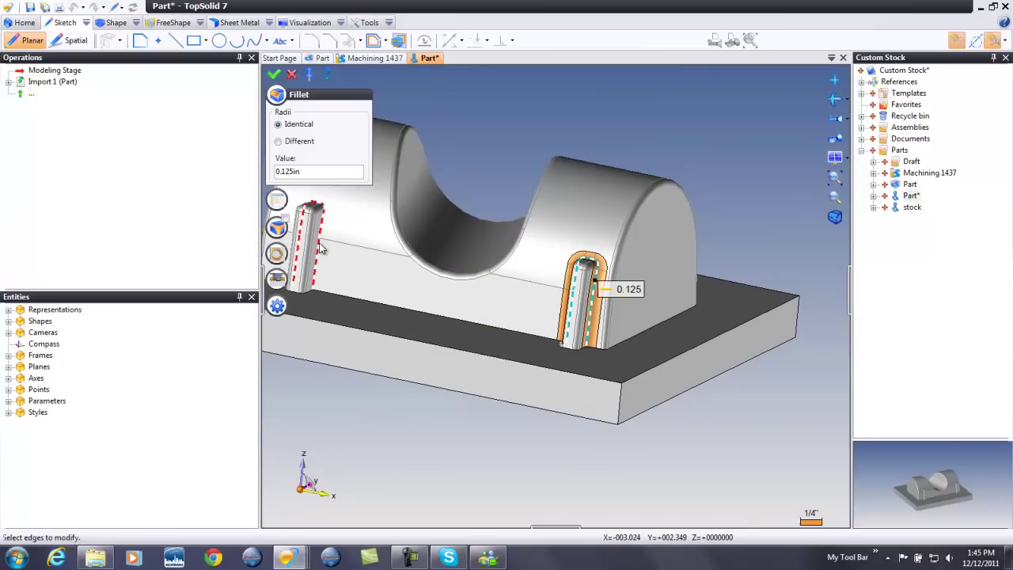
middle_click_drag(681, 411, 554, 339)
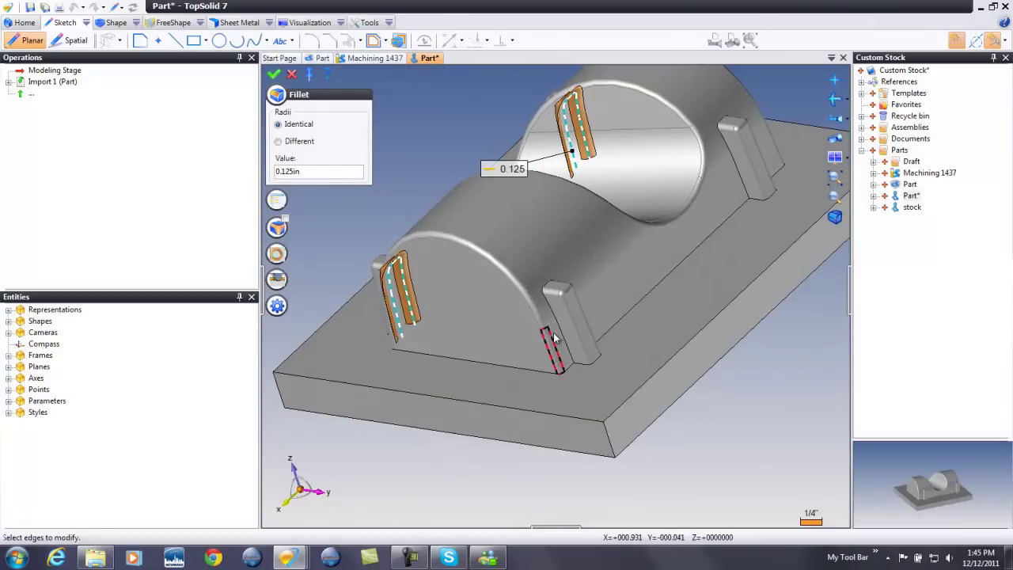
left_click(554, 336)
left_click(744, 188)
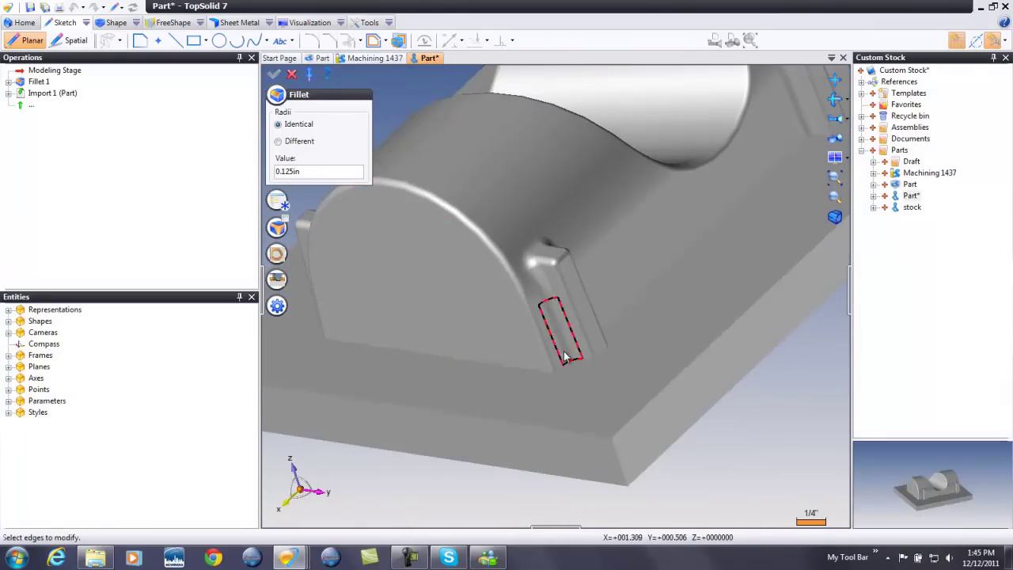
left_click(274, 73)
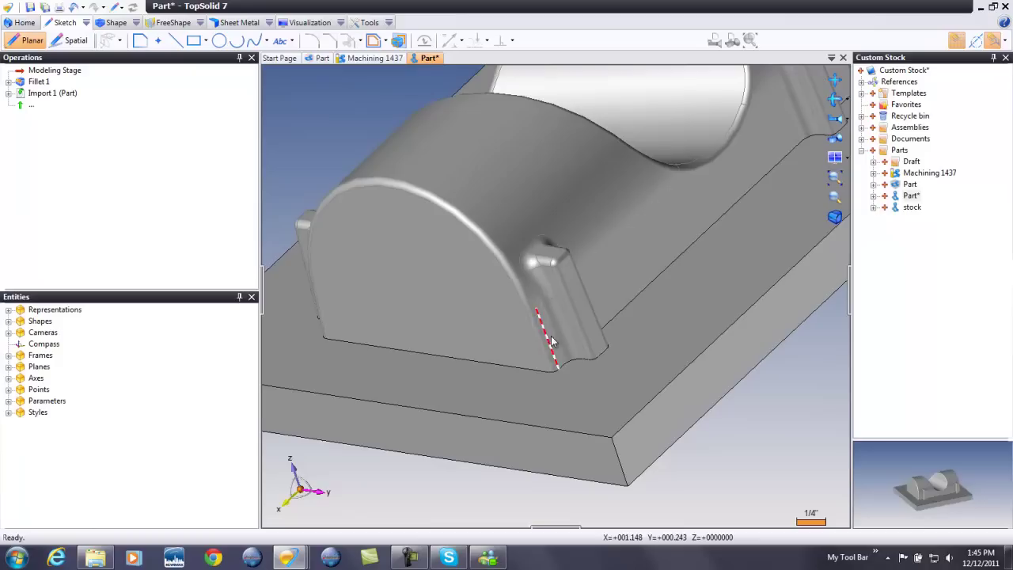
Step: Fillet the edges around the pillar bases and save the part
left_click(626, 313)
middle_click_drag(671, 392, 719, 427)
key("ctrl+s")
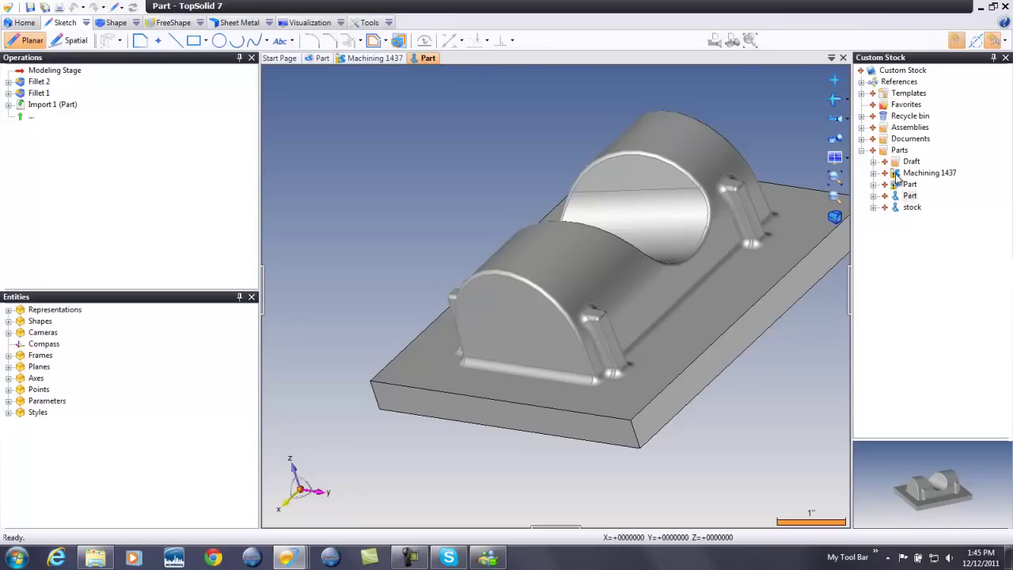
Step: Regenerate Machining 1437 for the filleted part, display the 3D Roughing toolpath (00:04:23), and save
left_click(321, 58)
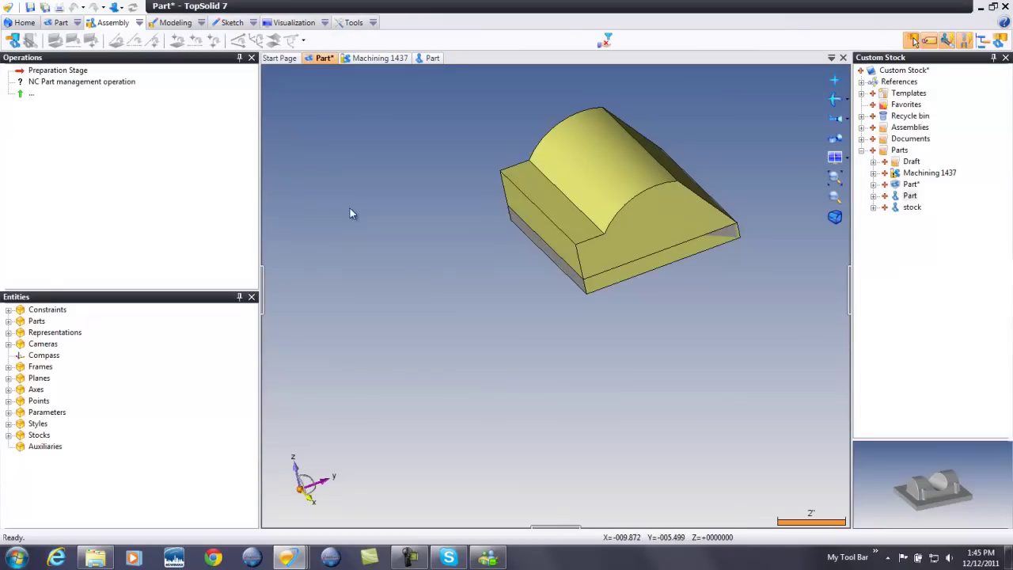
left_click(367, 59)
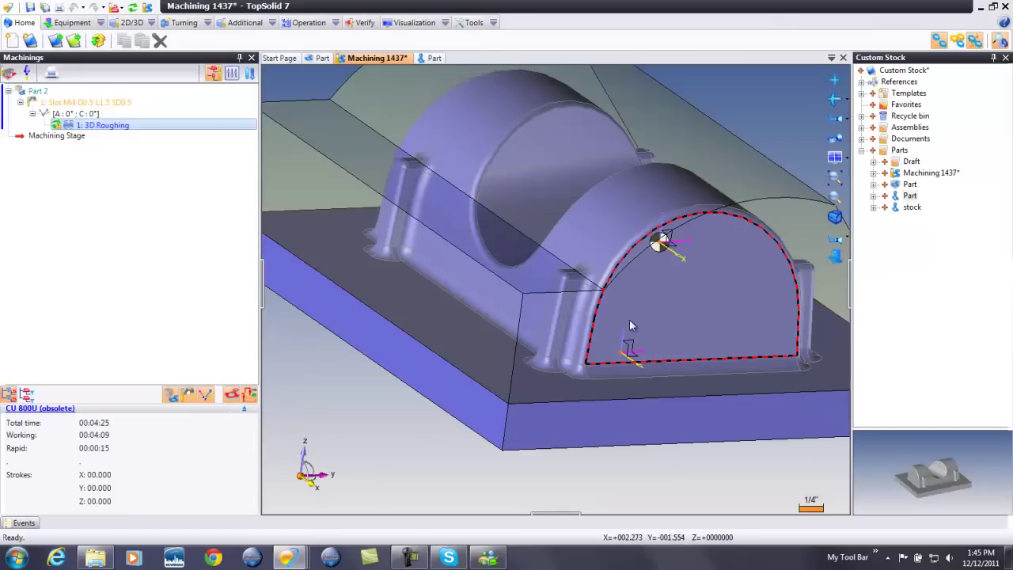
key("ctrl+s")
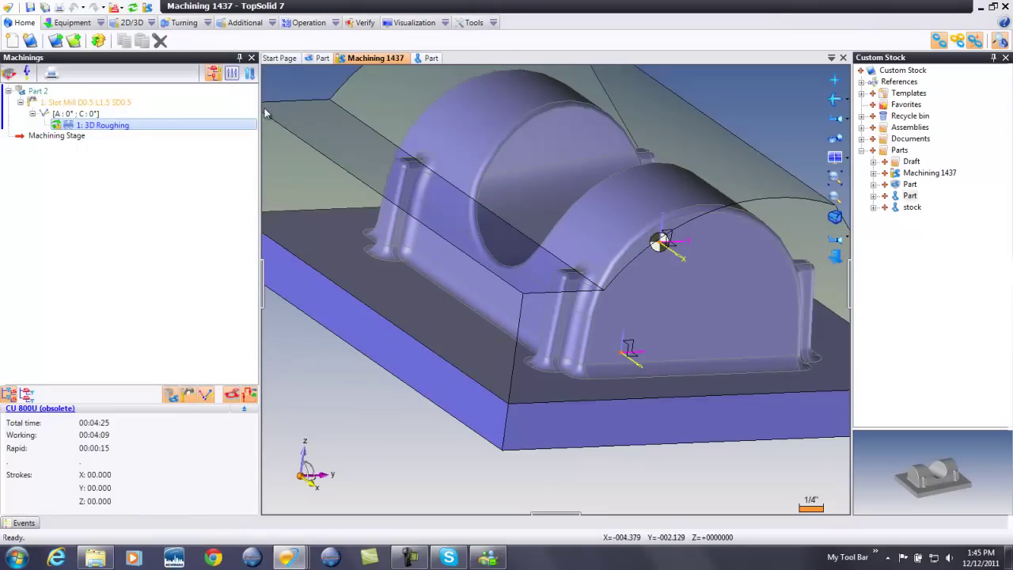
left_click(133, 6)
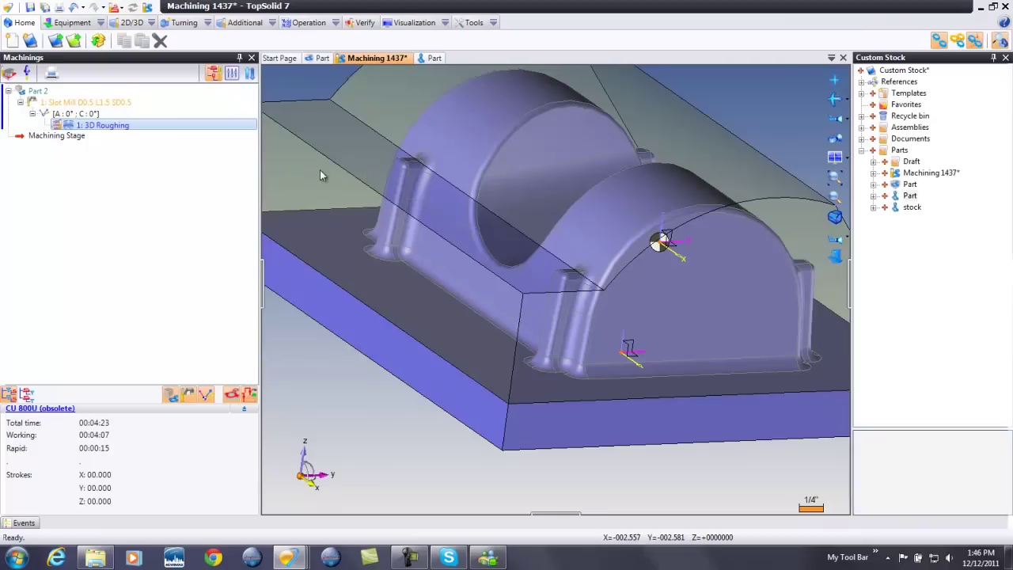
left_click(69, 129)
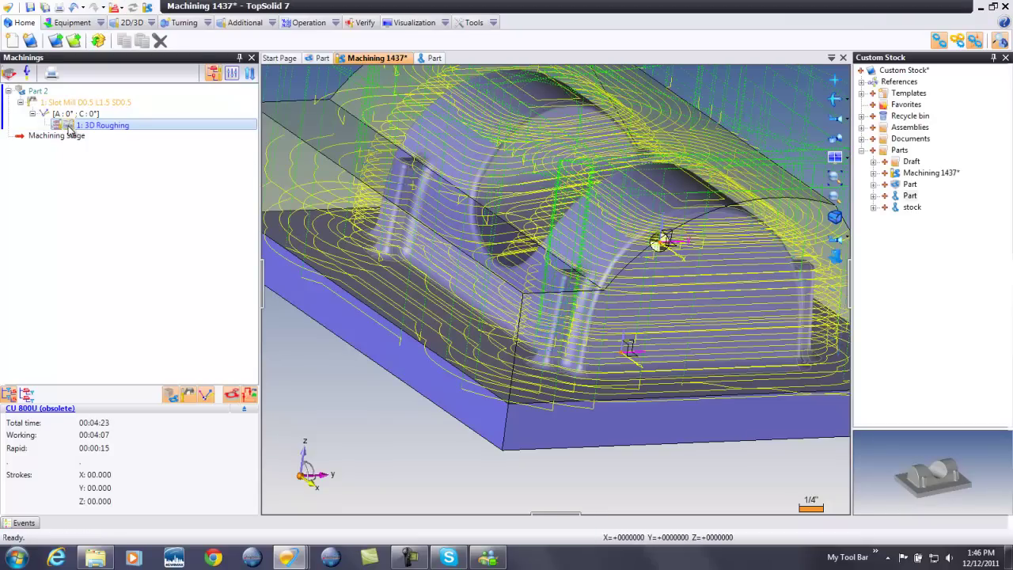
left_click(578, 303)
scroll(656, 249, "down", 5)
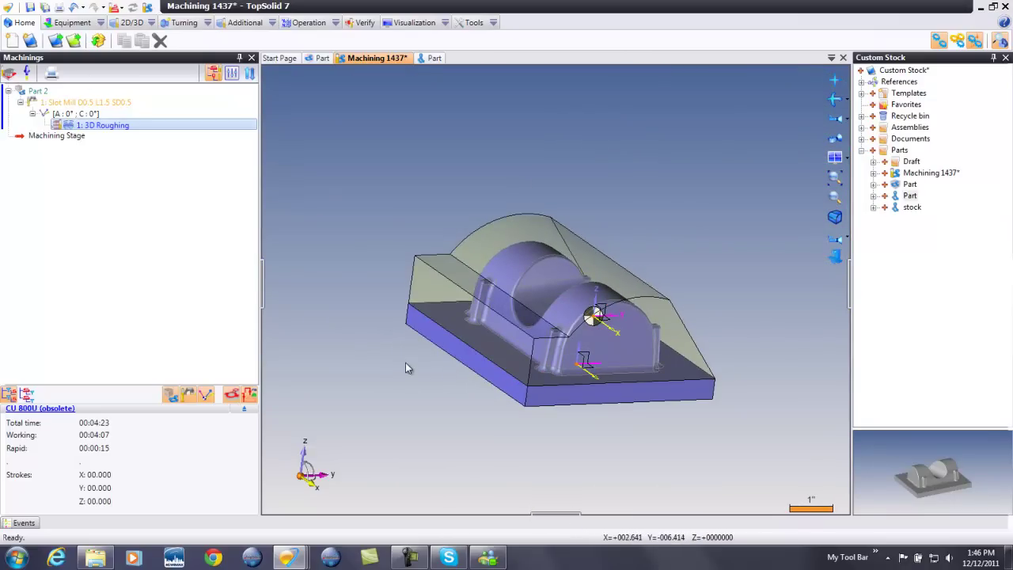
key("ctrl+s")
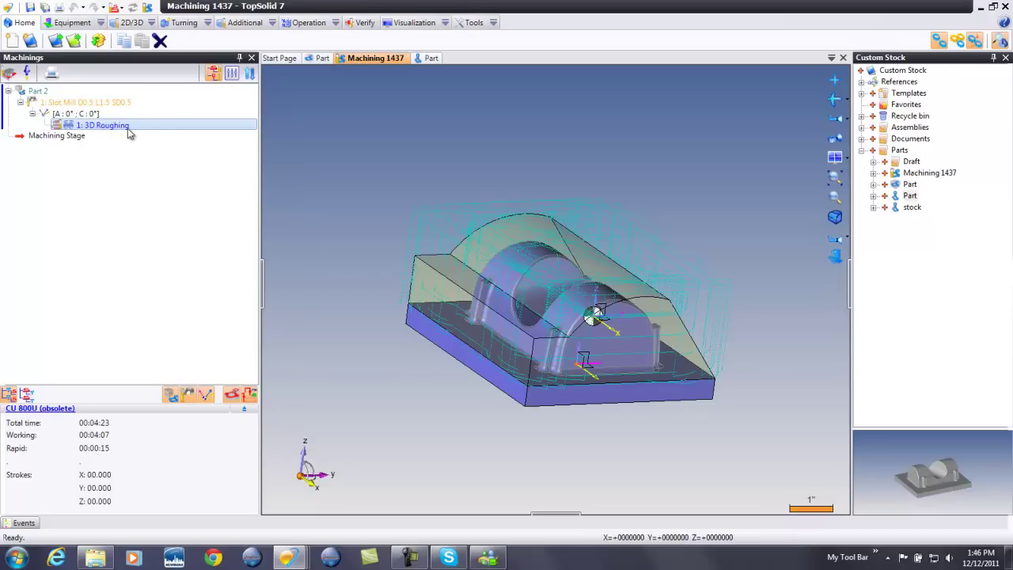
Step: Start a new roughing leaving 0.02in stock on floor and wall
right_click(364, 138)
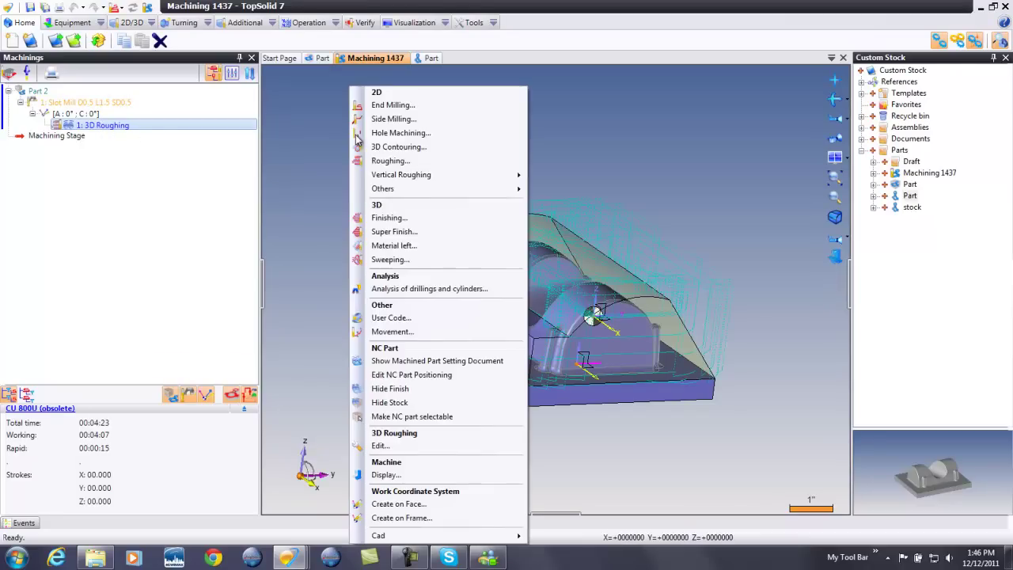
left_click(408, 160)
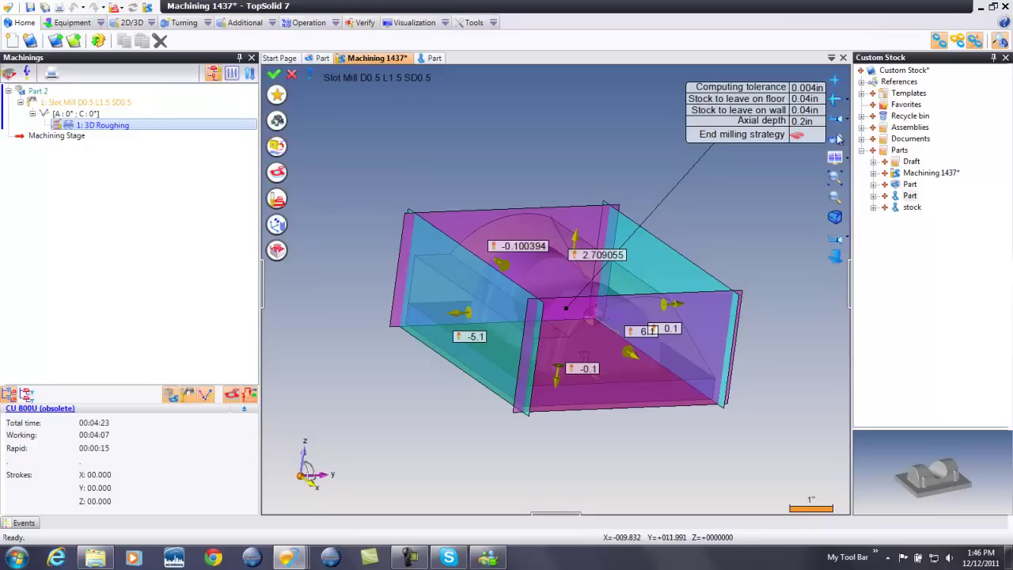
left_click(812, 99)
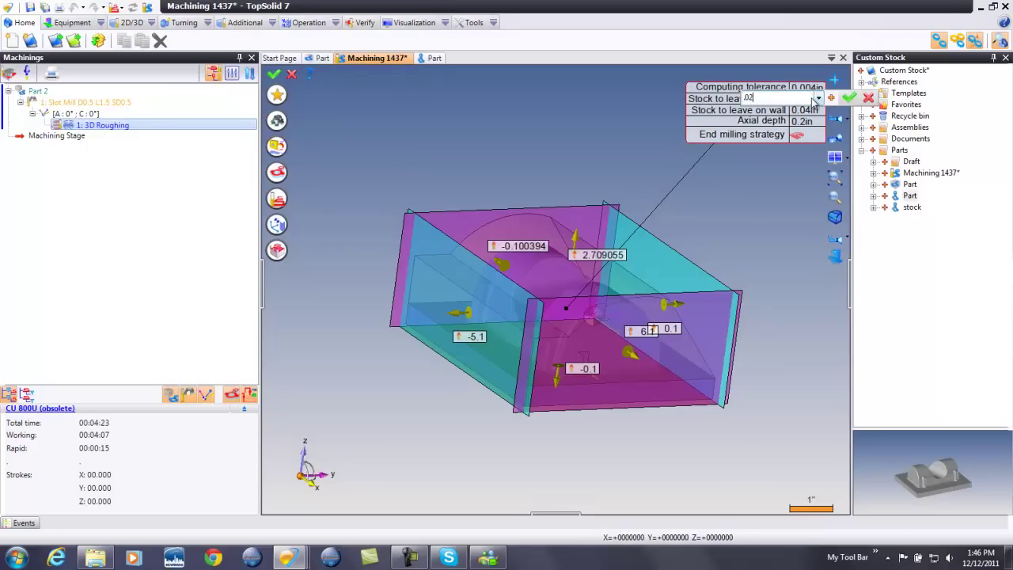
type(".02")
key("Return")
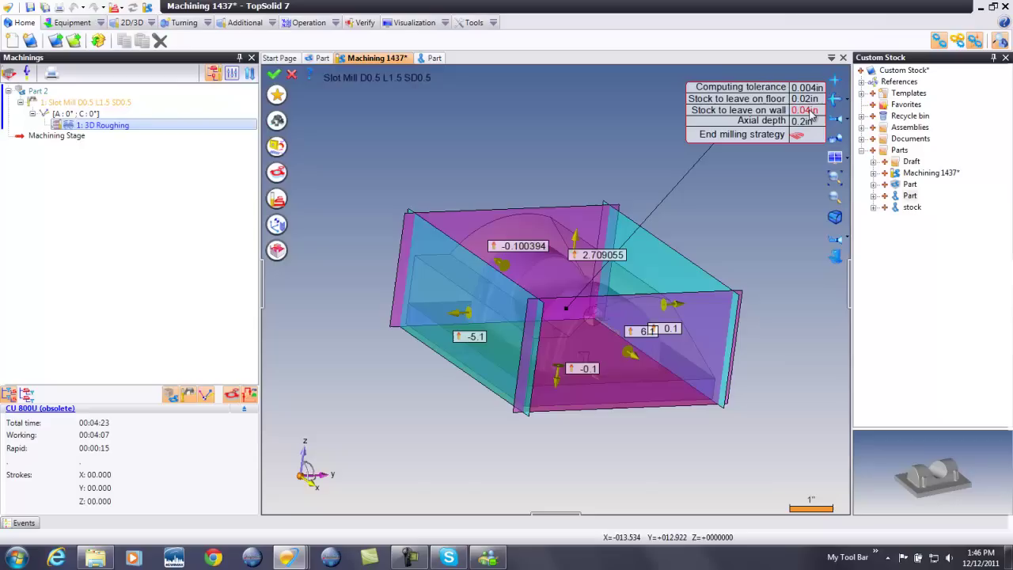
left_click(811, 111)
key("Return")
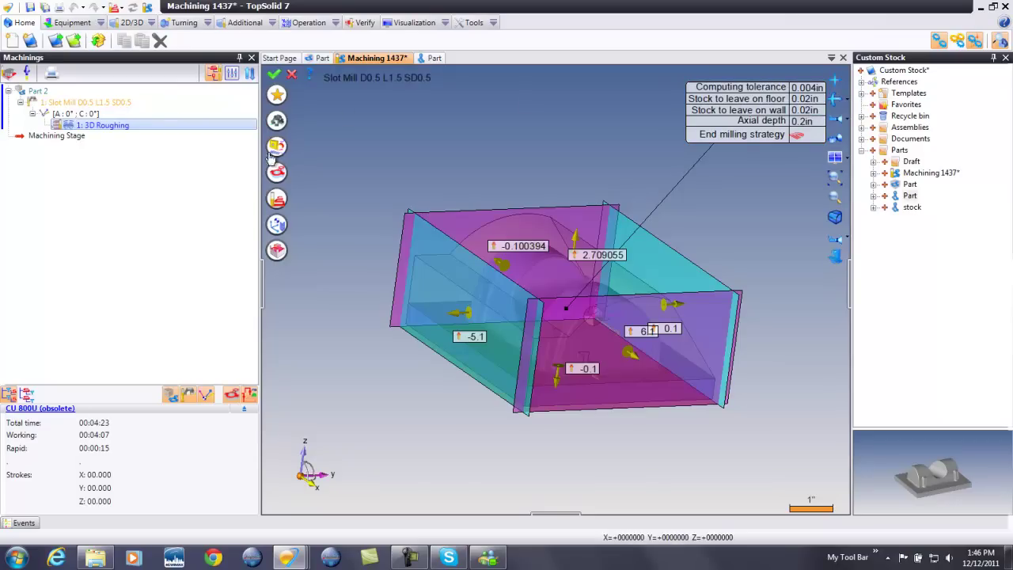
Step: Define a D0.25 L1.5 SD0.25 slot mill, 3in long with 0.75in holder, in pocket 2
left_click(276, 121)
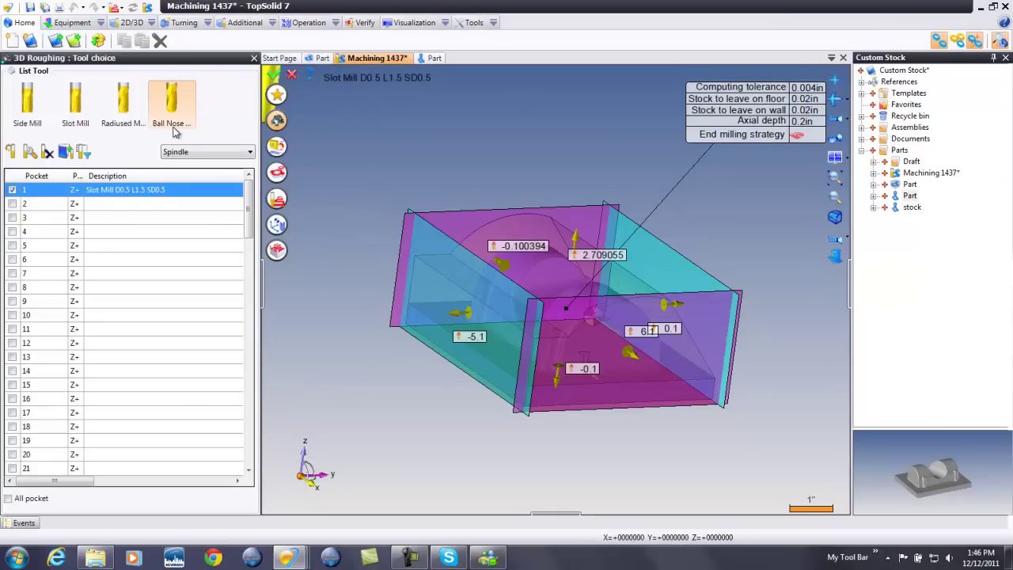
double_click(129, 198)
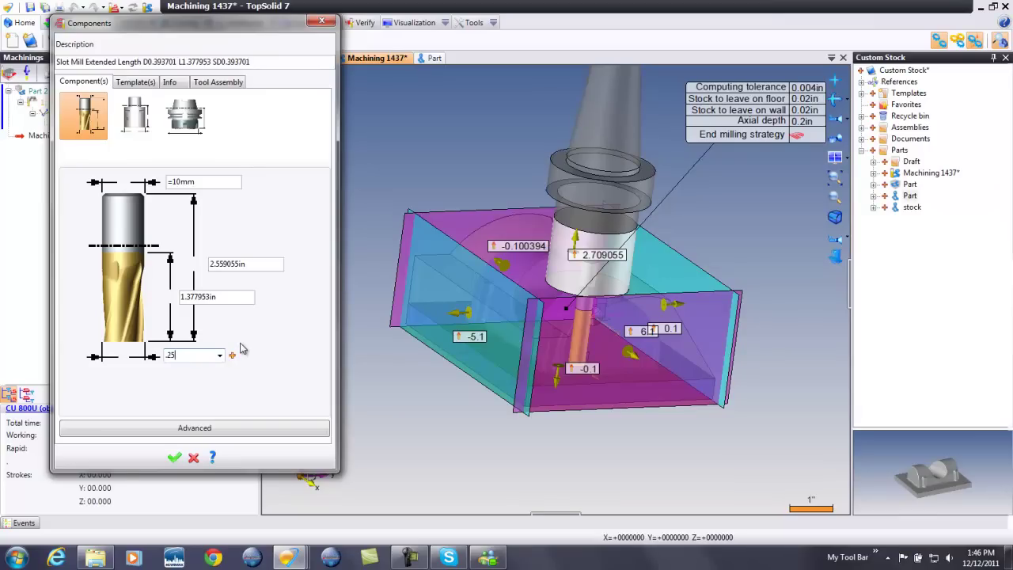
type(".25")
key("Tab")
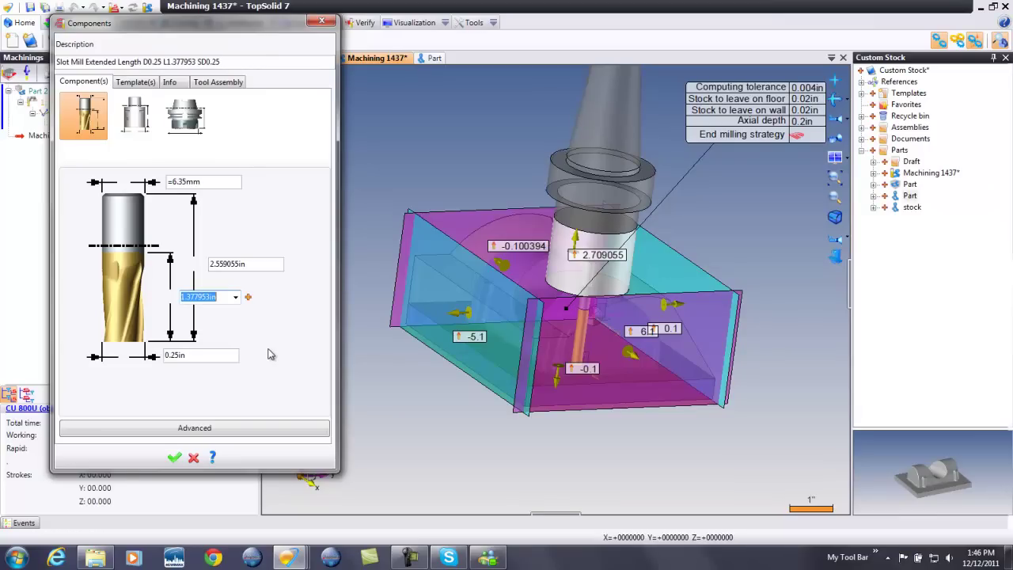
type("1.5")
key("Tab")
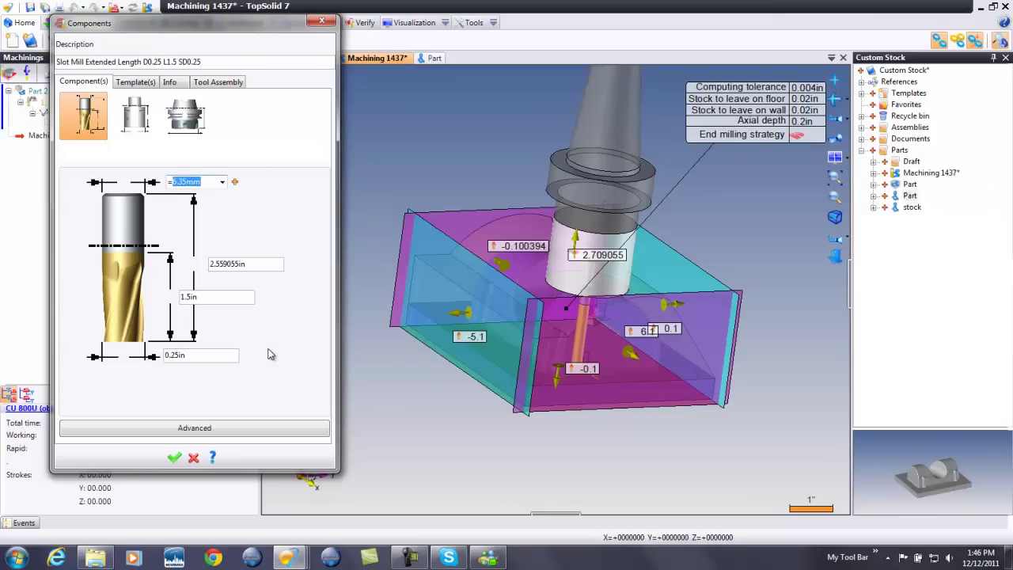
type("=.25")
key("Tab")
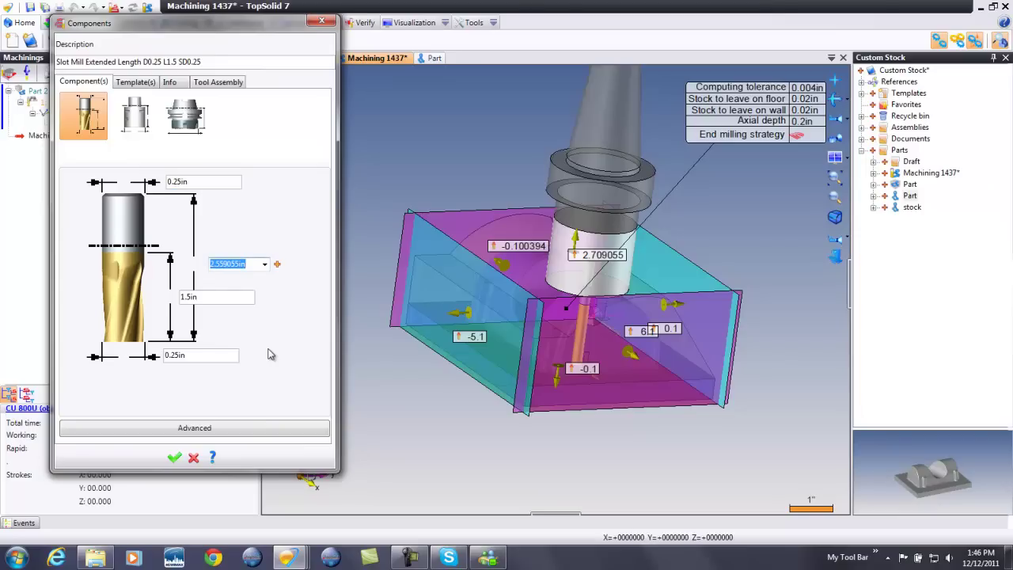
key("Tab")
left_click(132, 115)
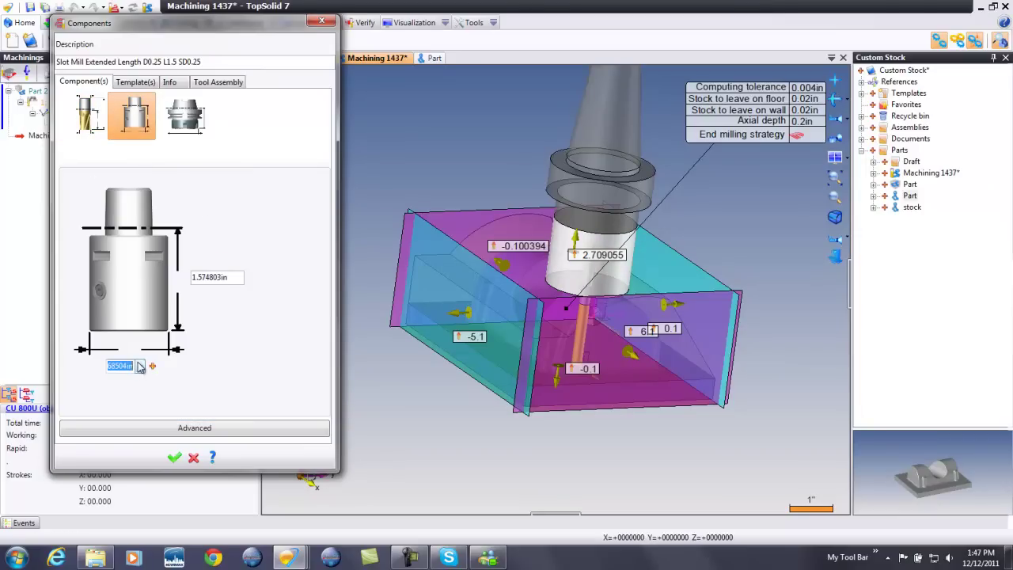
key("Tab")
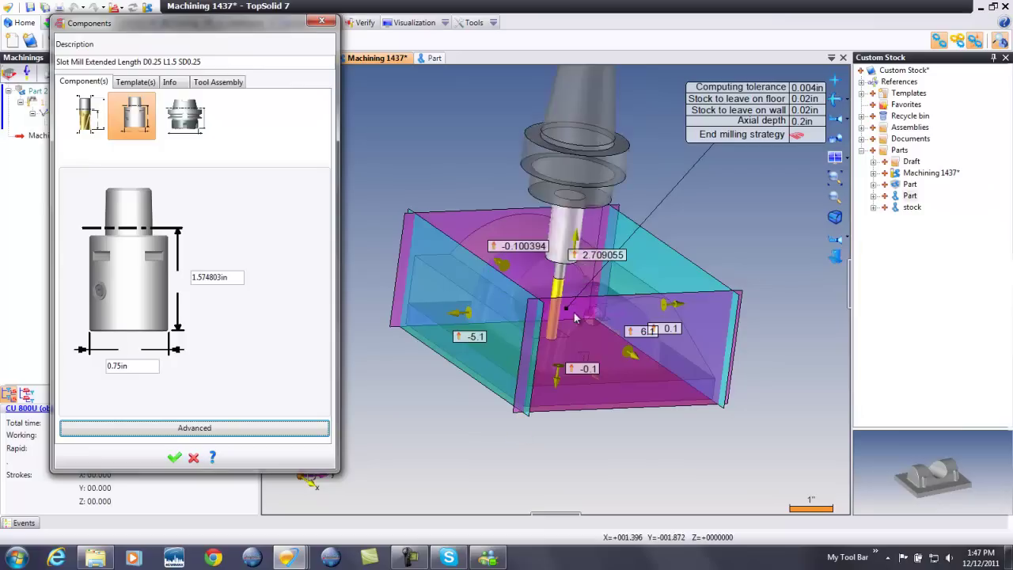
left_click(174, 459)
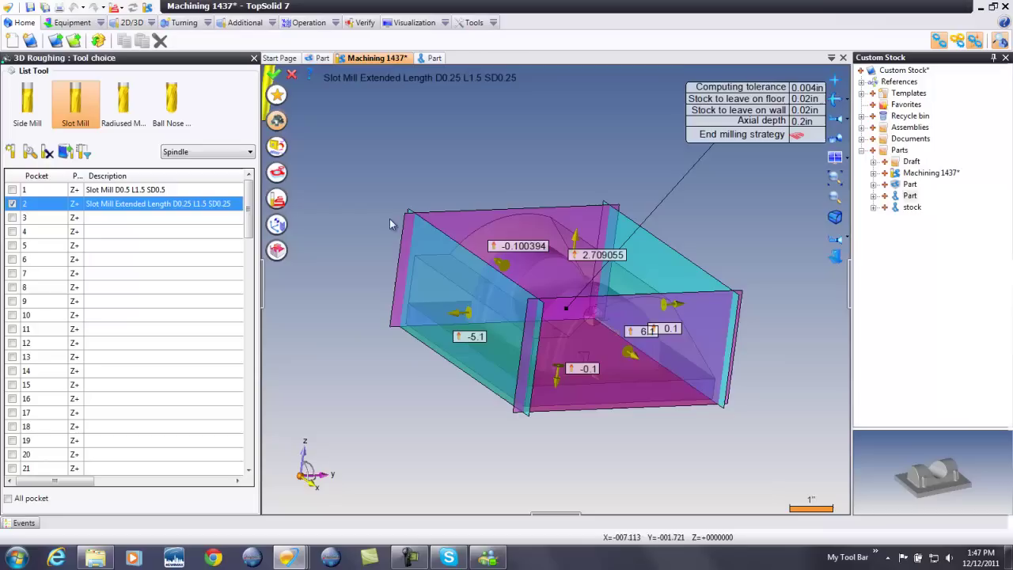
Step: Set 0.05in axial depth, validate, and display 2: 3D Roughing's toolpath (00:04:42 total)
left_click(805, 123)
type("0.0")
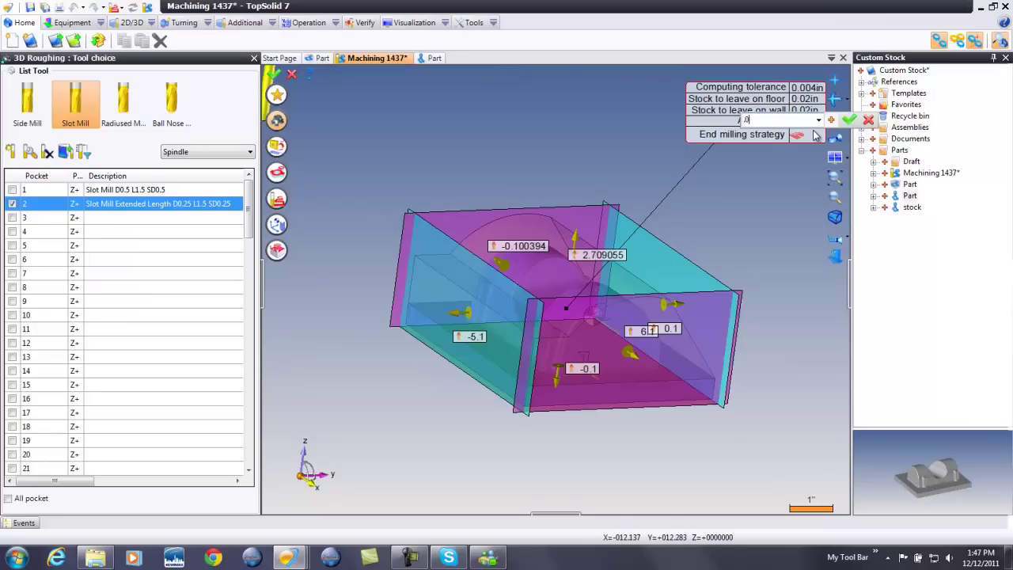
type("5")
key("Return")
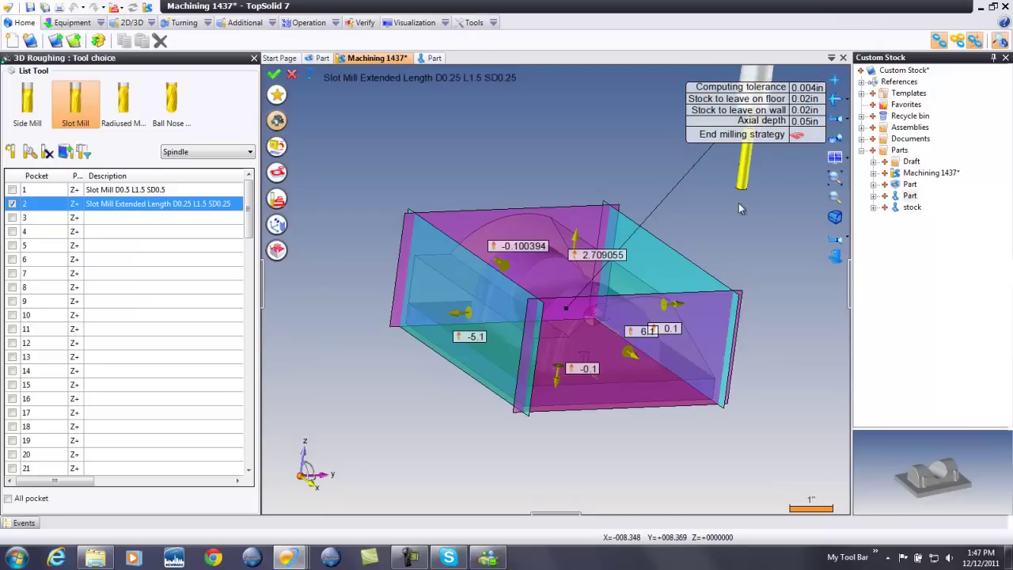
left_click(274, 74)
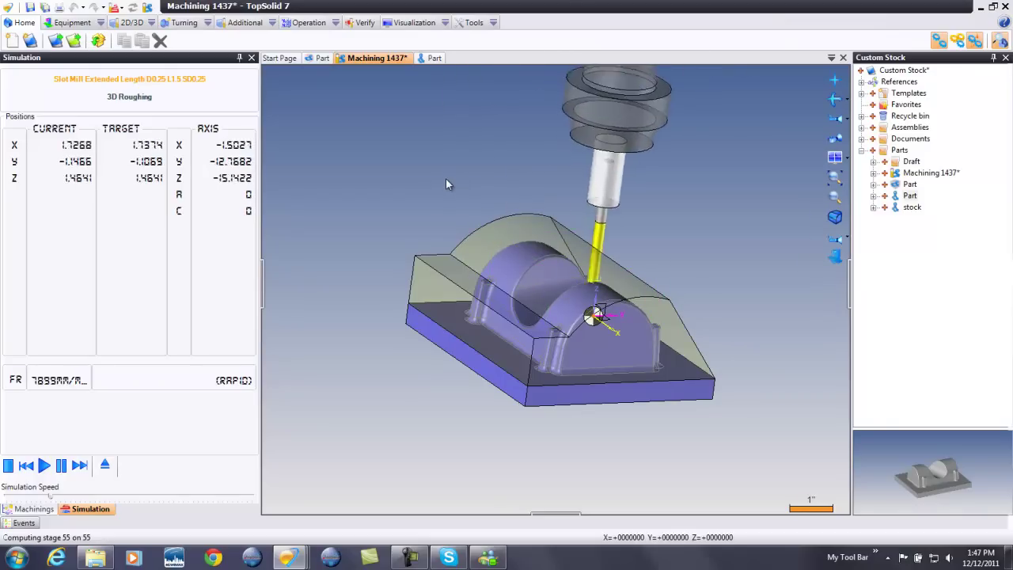
left_click(106, 466)
left_click(70, 162)
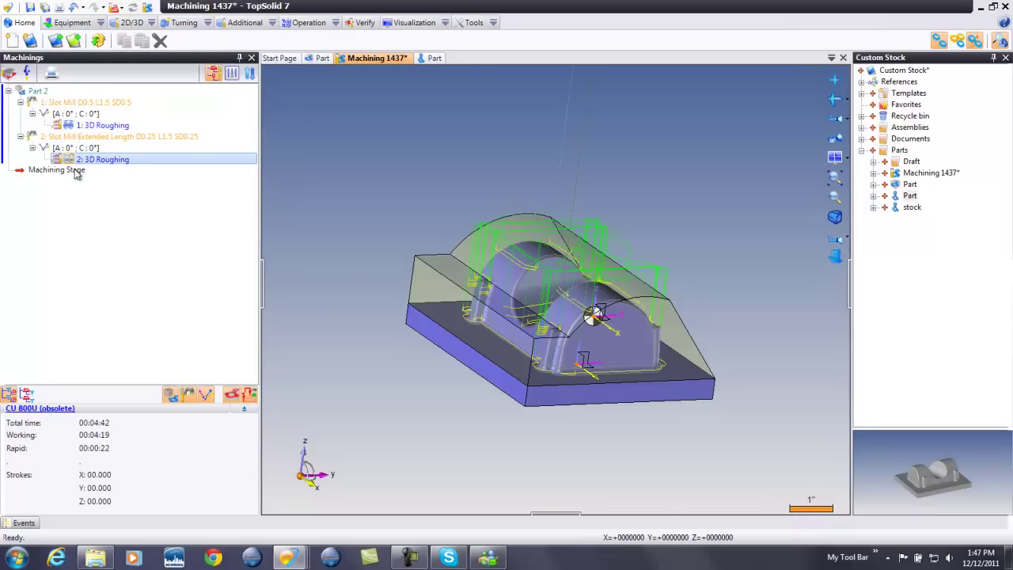
middle_click_drag(419, 374, 381, 388)
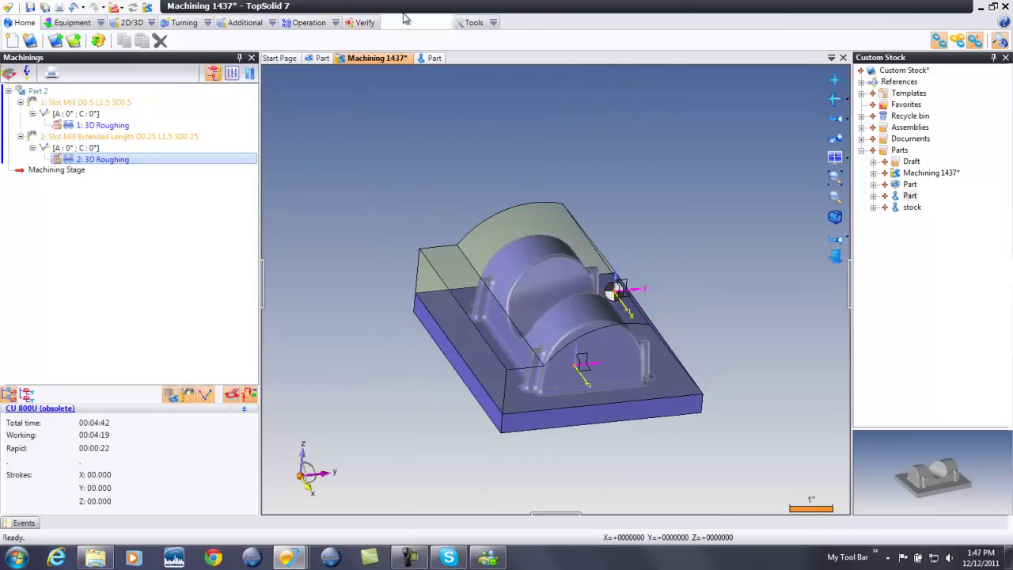
Step: Simulate material removal for both roughing passes on the stock, declining to stop, while orbiting the part to watch
left_click(361, 24)
left_click(12, 40)
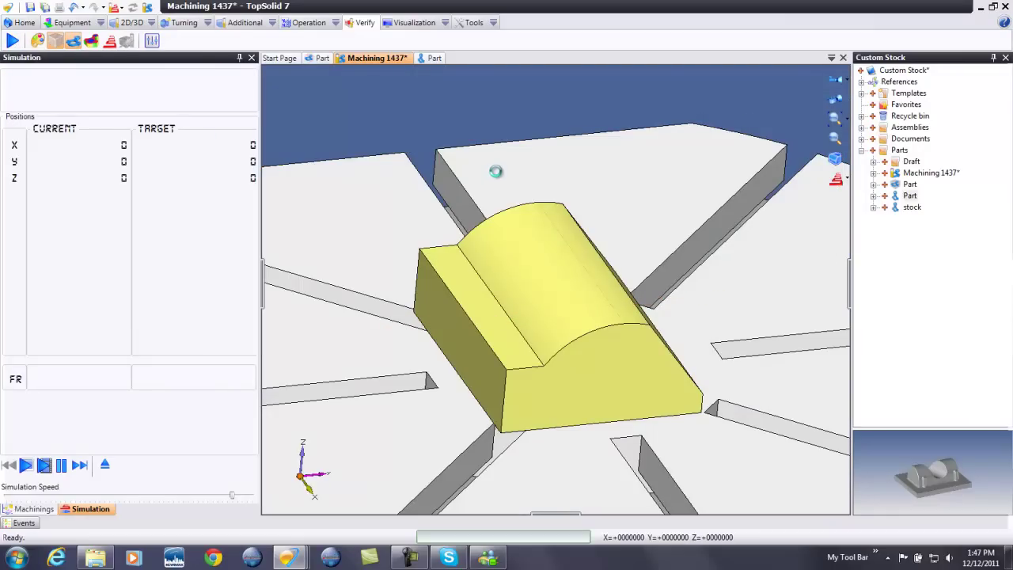
left_click(13, 41)
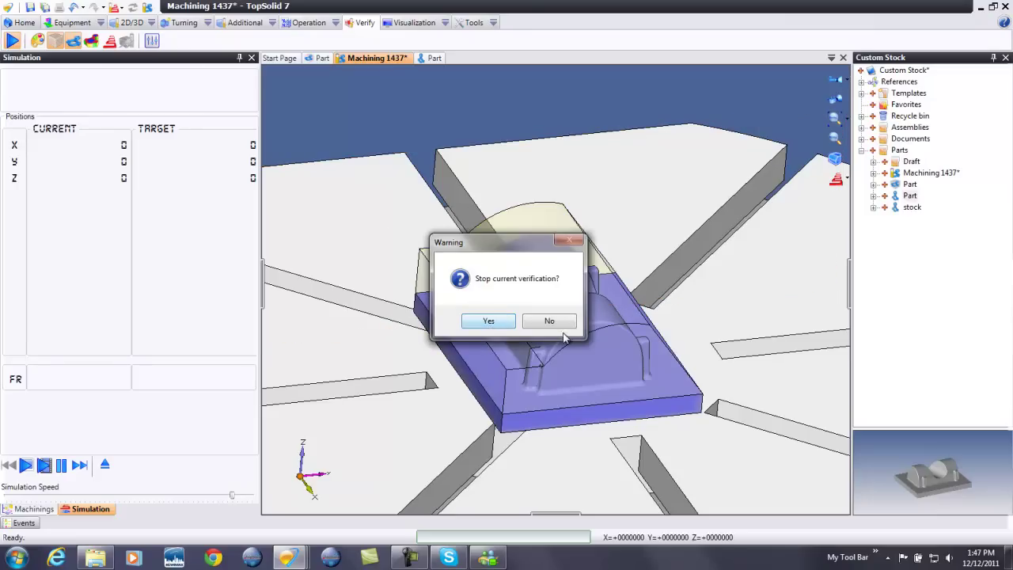
left_click(555, 322)
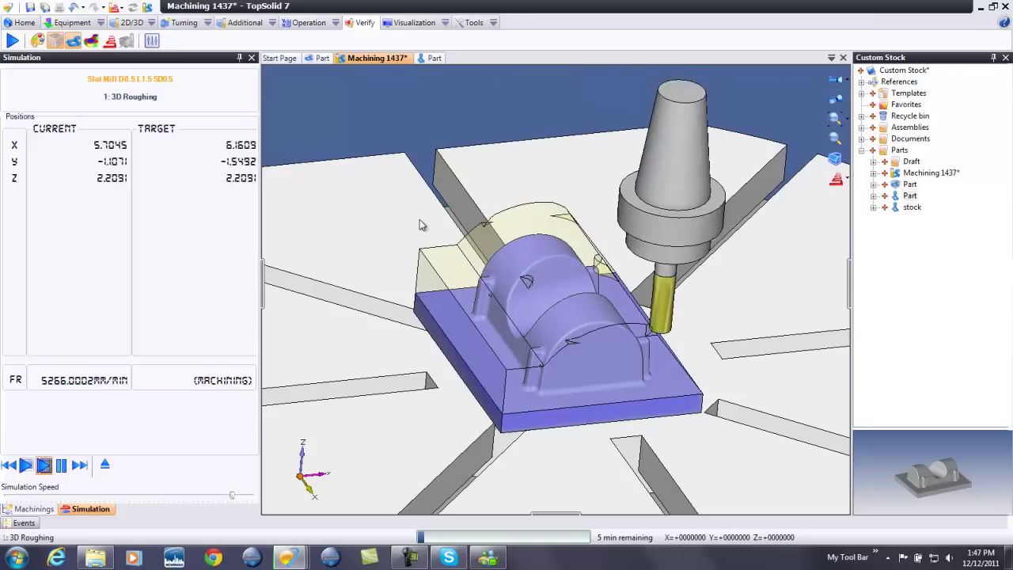
middle_click_drag(434, 247, 478, 320)
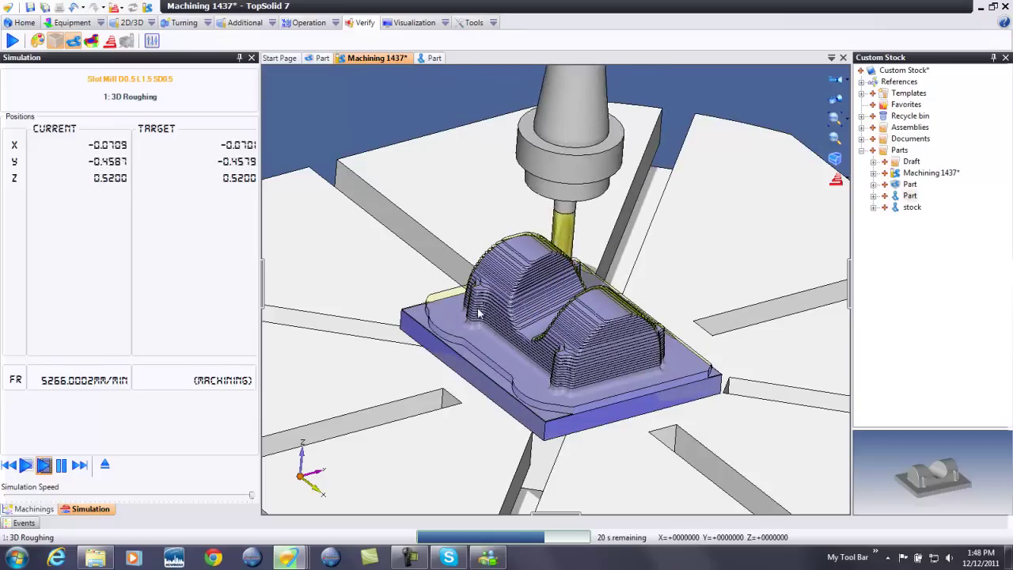
middle_click_drag(478, 313, 650, 251)
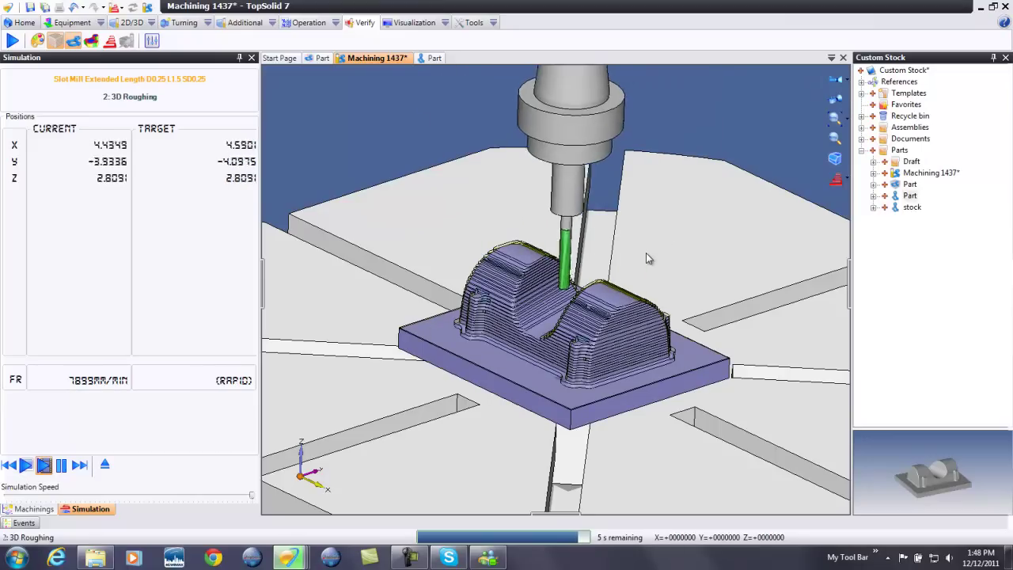
middle_click_drag(642, 229, 491, 301)
left_click(109, 466)
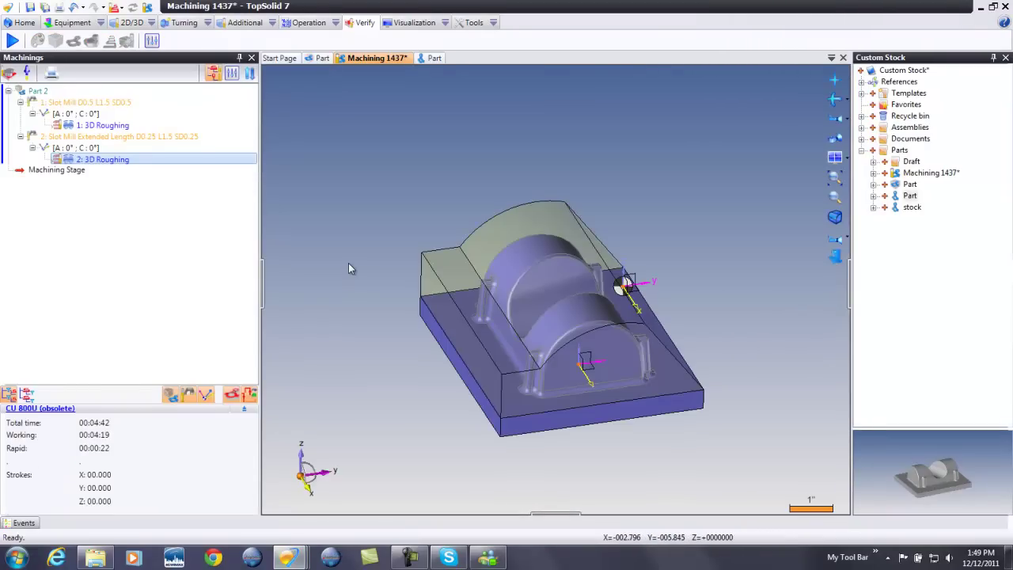